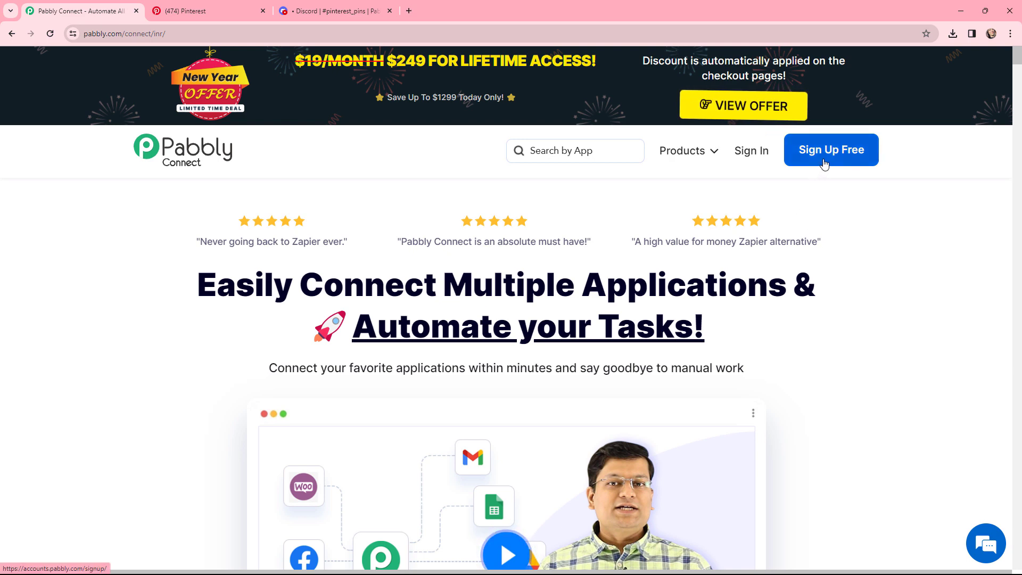
# Sign in to Pabbly Connect and create a workflow named "Share Pinterest Pin to Discord Channel Automatically" in the Pinterest folder
pyautogui.click(752, 152)
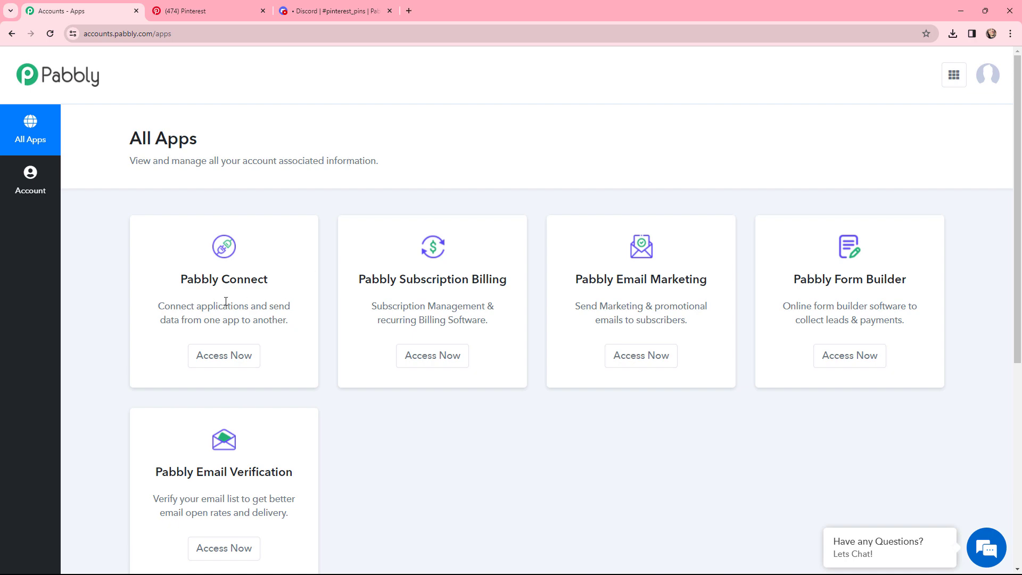
pyautogui.click(228, 360)
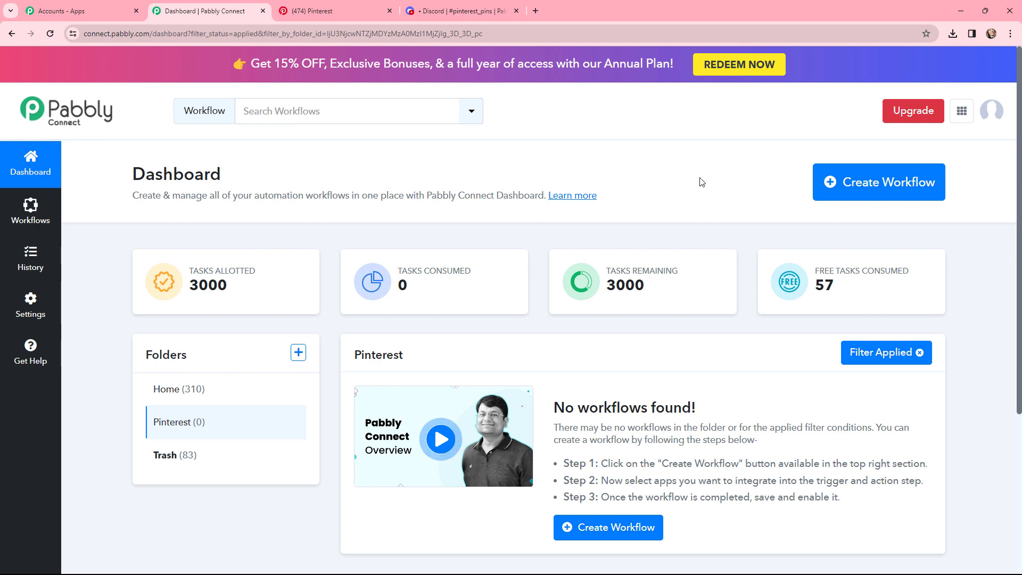
pyautogui.click(881, 182)
pyautogui.click(881, 183)
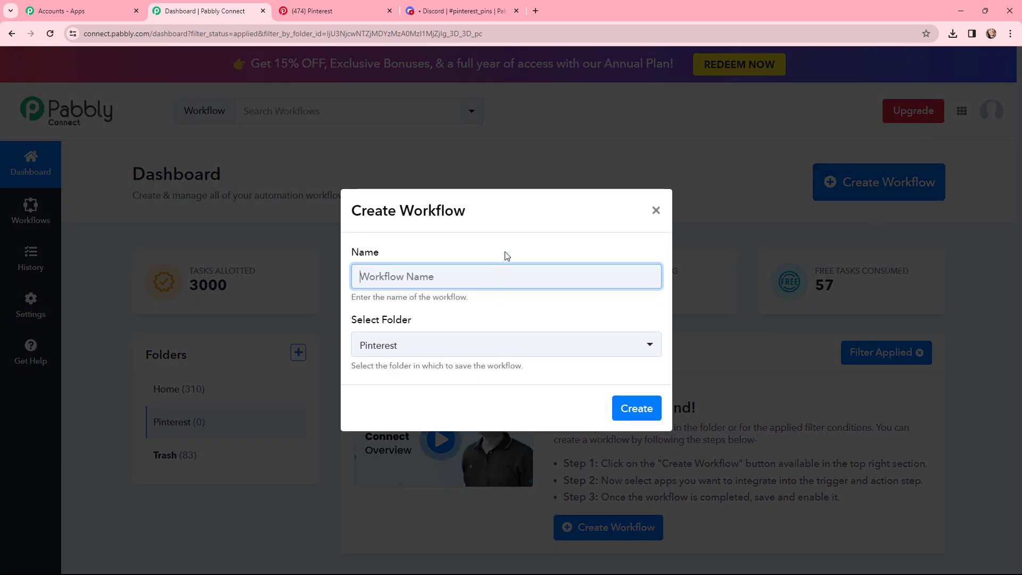
pyautogui.write('Share Pinterest Pin to Discord Channel Automatically')
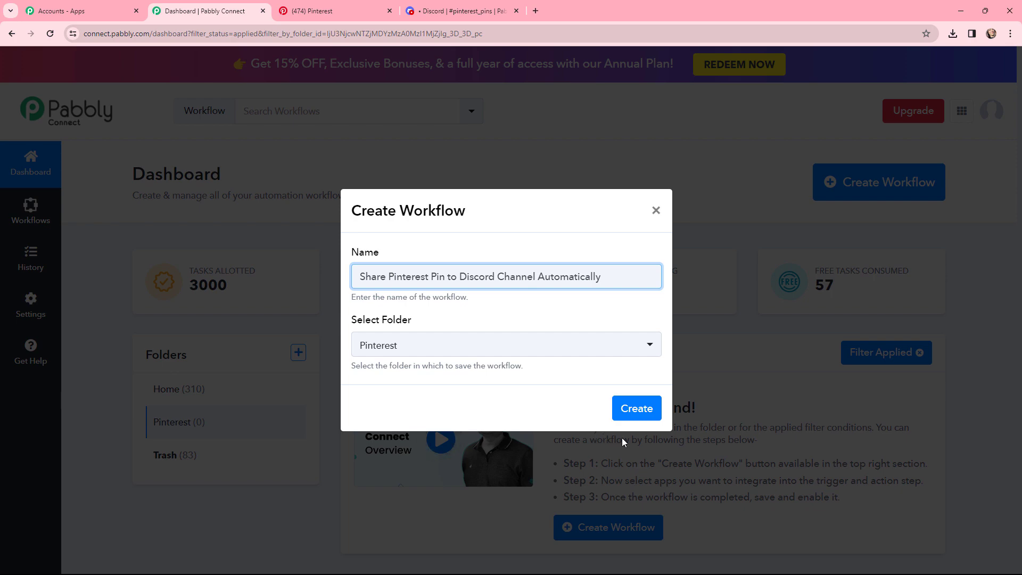
pyautogui.click(638, 412)
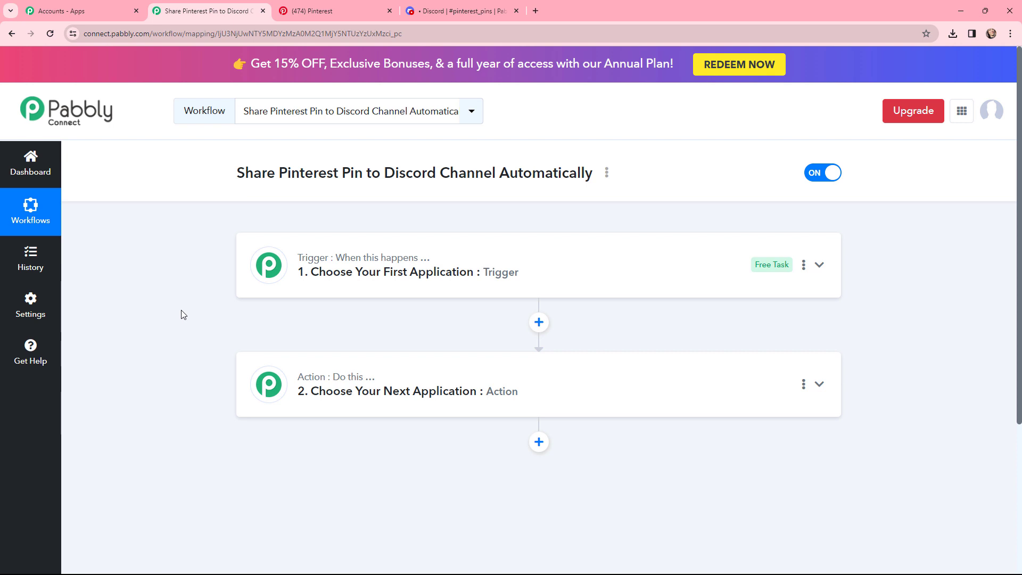
# Set the workflow's trigger to Pinterest with the New Pin event
pyautogui.click(269, 264)
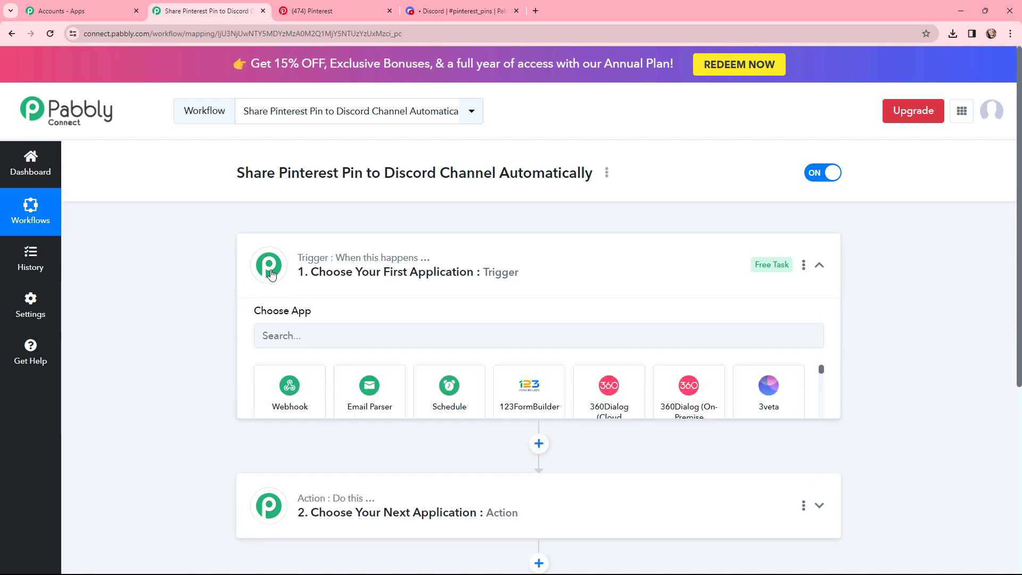
pyautogui.click(284, 349)
pyautogui.write('pint')
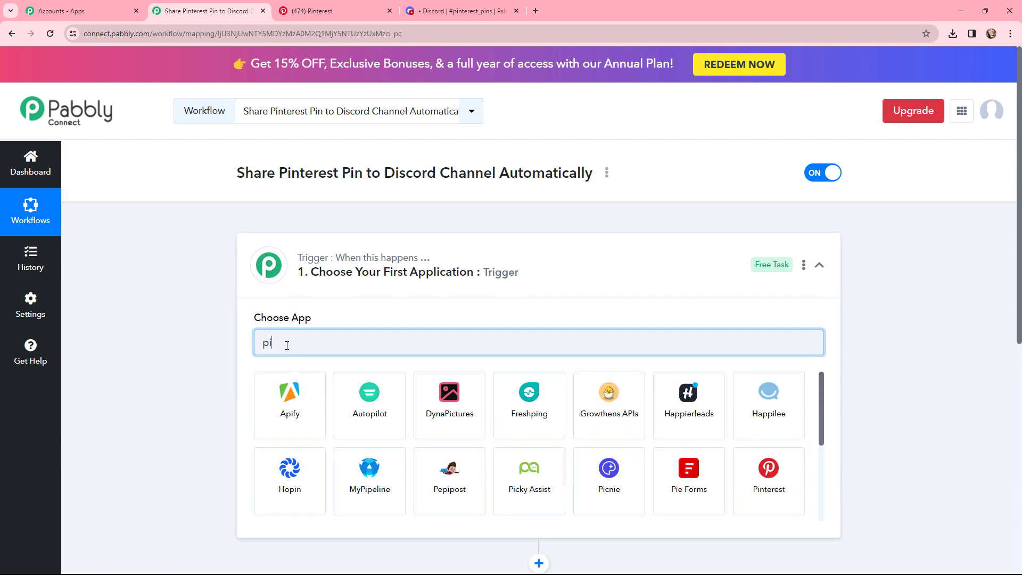
pyautogui.write('er')
pyautogui.click(291, 398)
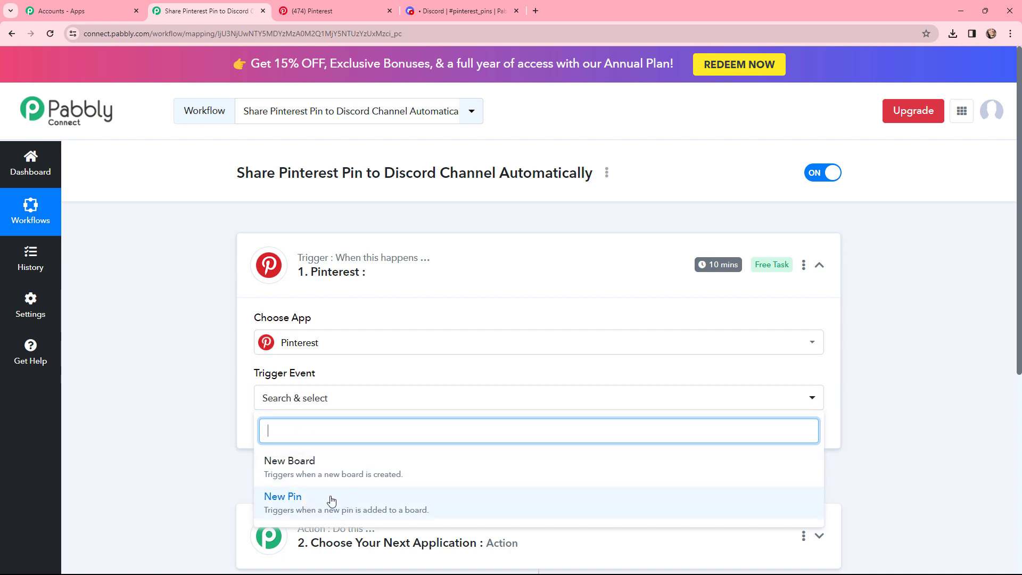
pyautogui.click(331, 501)
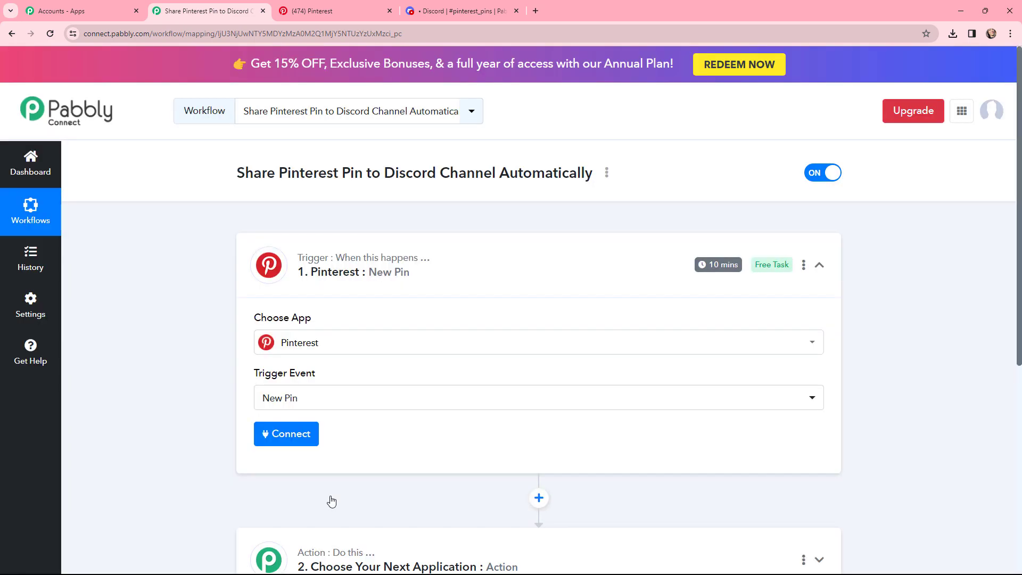
pyautogui.click(255, 248)
# Set the workflow's action to Discord with the Send Channel Message (HTML) event
pyautogui.click(304, 394)
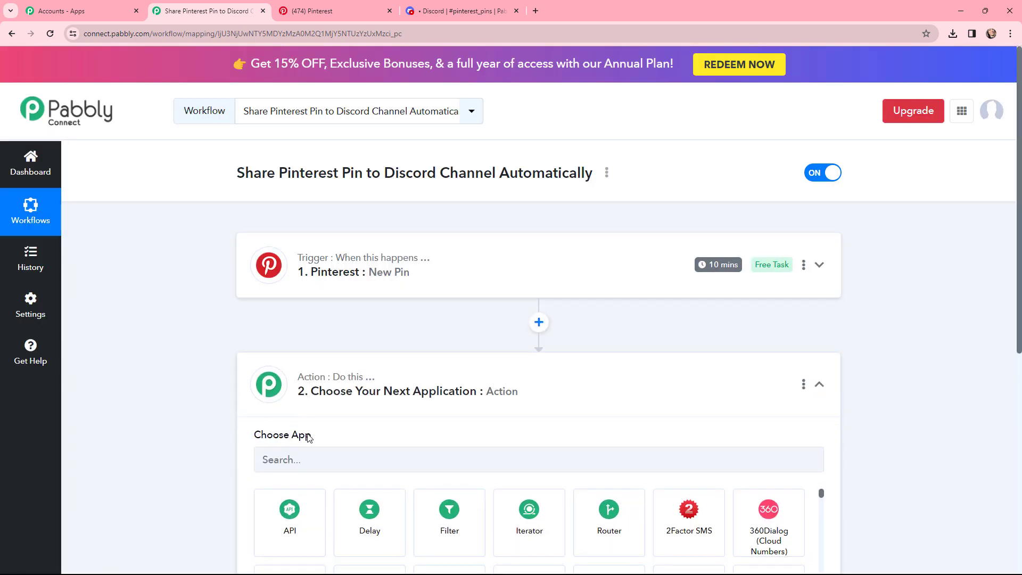
pyautogui.scroll(-3, 319, 420)
pyautogui.click(341, 274)
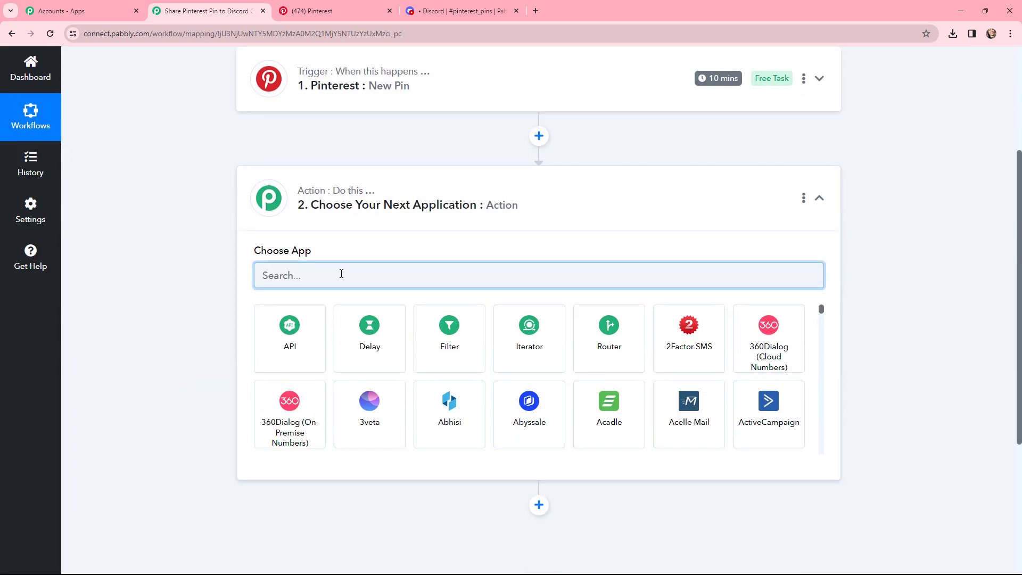
pyautogui.write('disco')
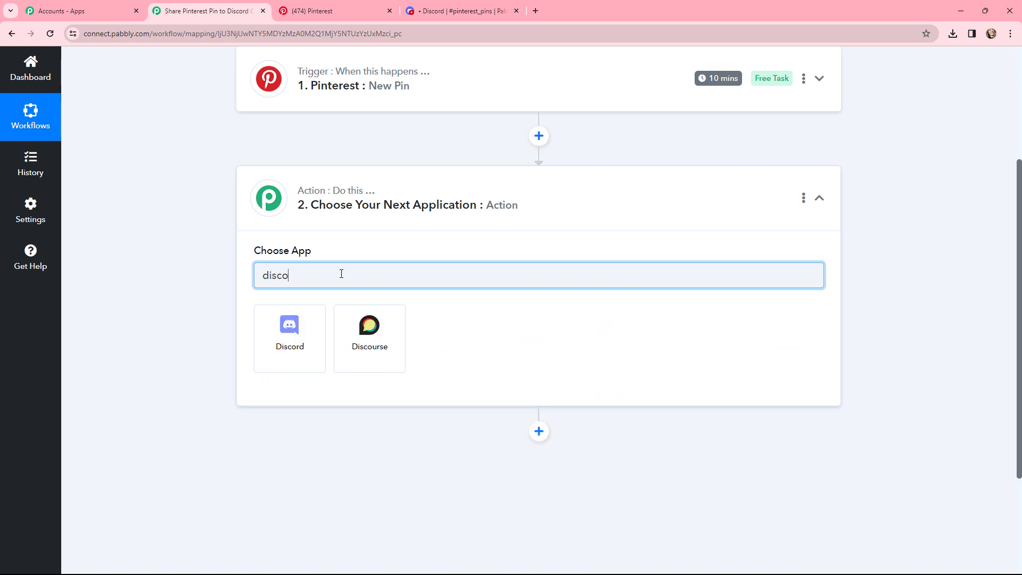
pyautogui.write('r')
pyautogui.click(276, 333)
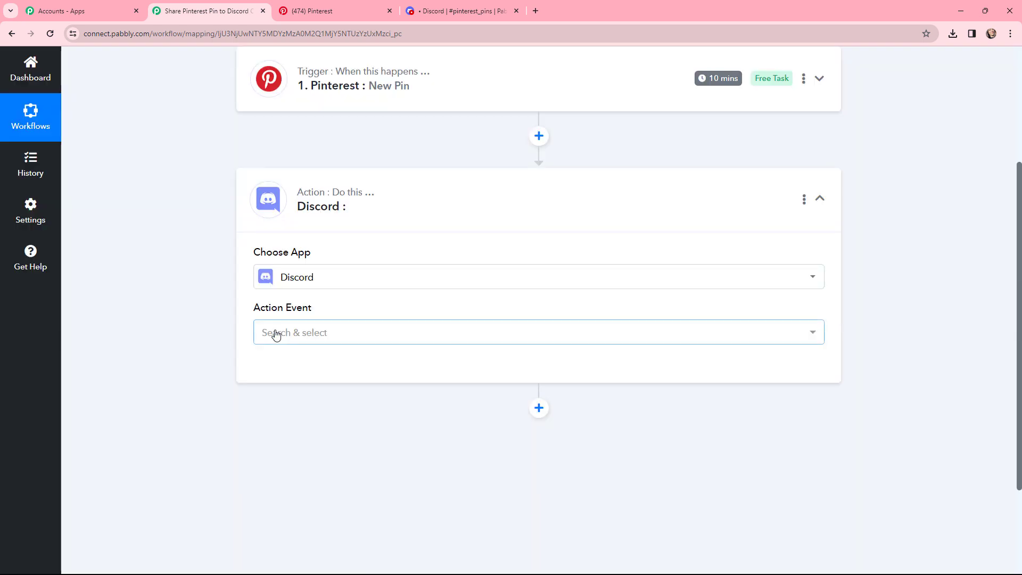
pyautogui.click(275, 333)
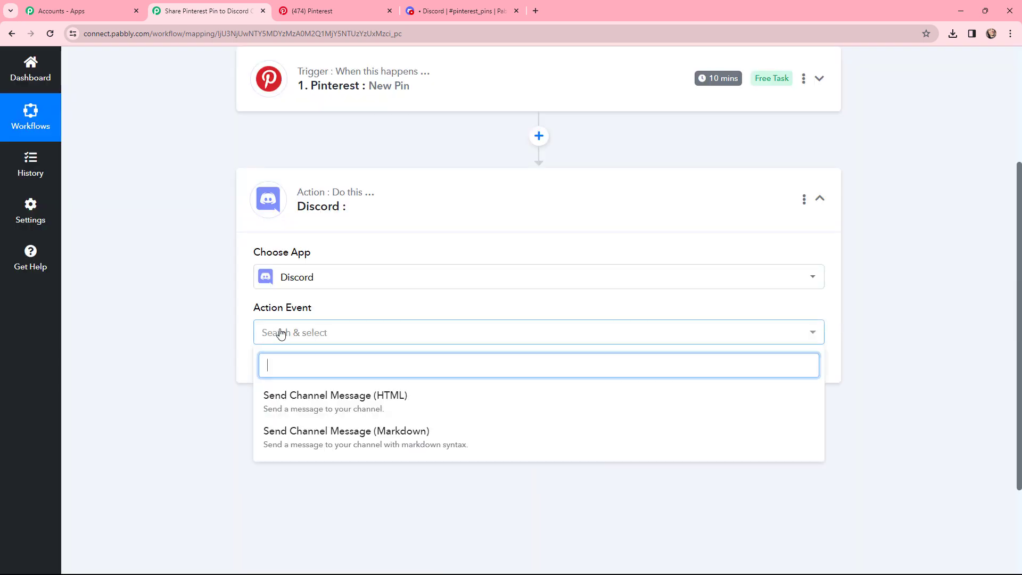
pyautogui.click(290, 395)
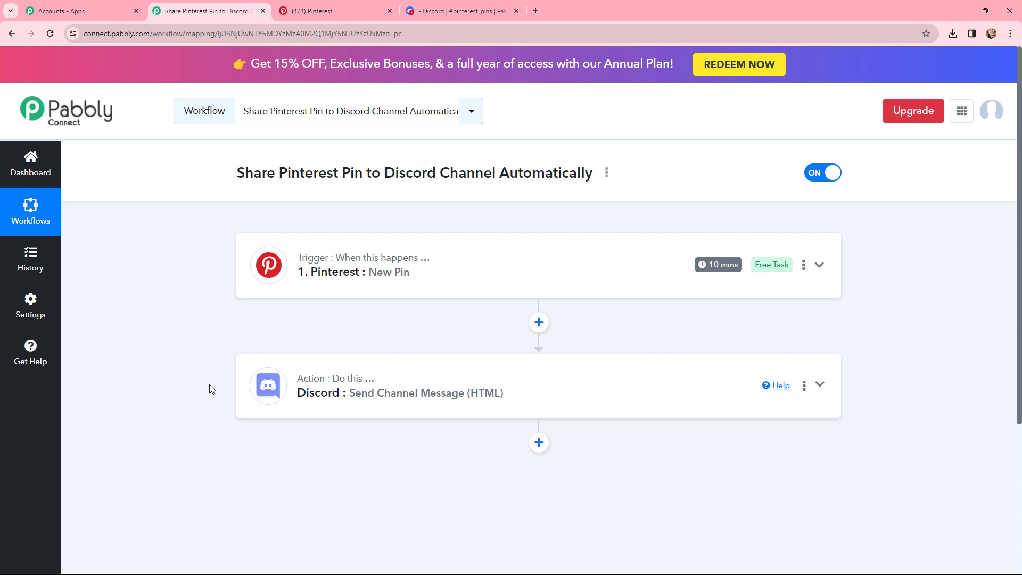
# Compare the New Cake Design pin on Pinterest with its message in Discord's pinterest_pins channel, and return to the workflow
pyautogui.click(315, 12)
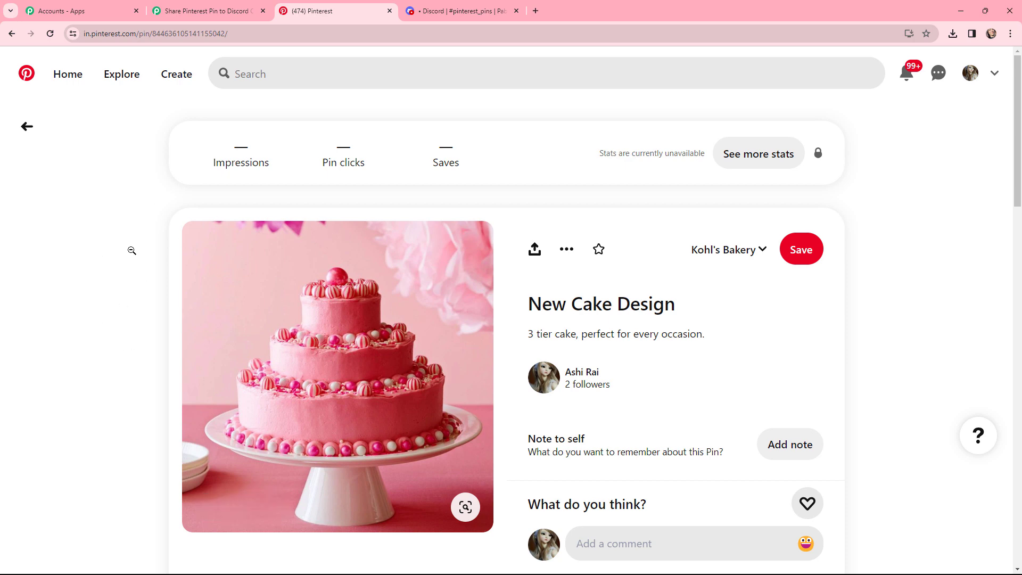
pyautogui.click(437, 10)
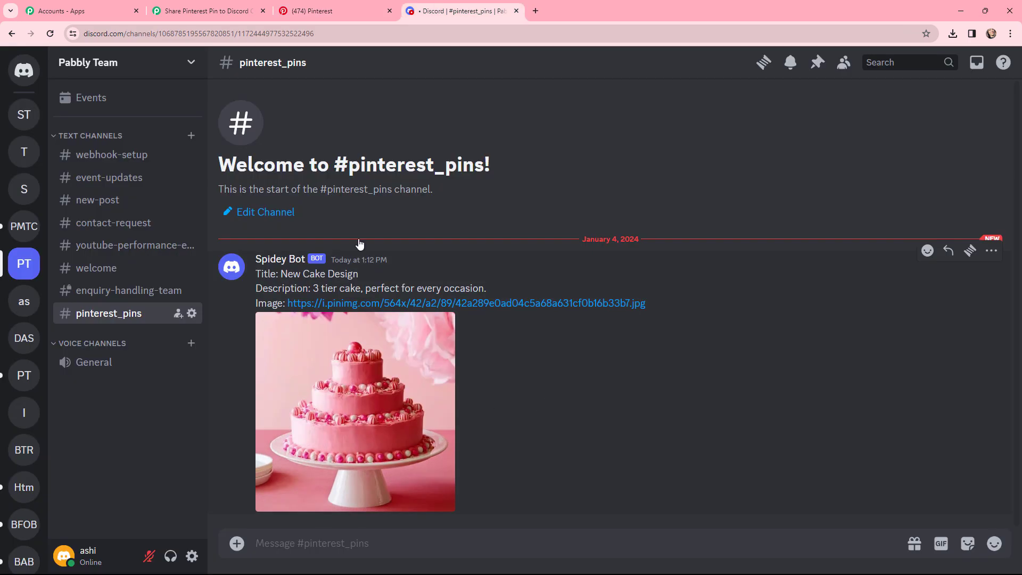
pyautogui.click(206, 9)
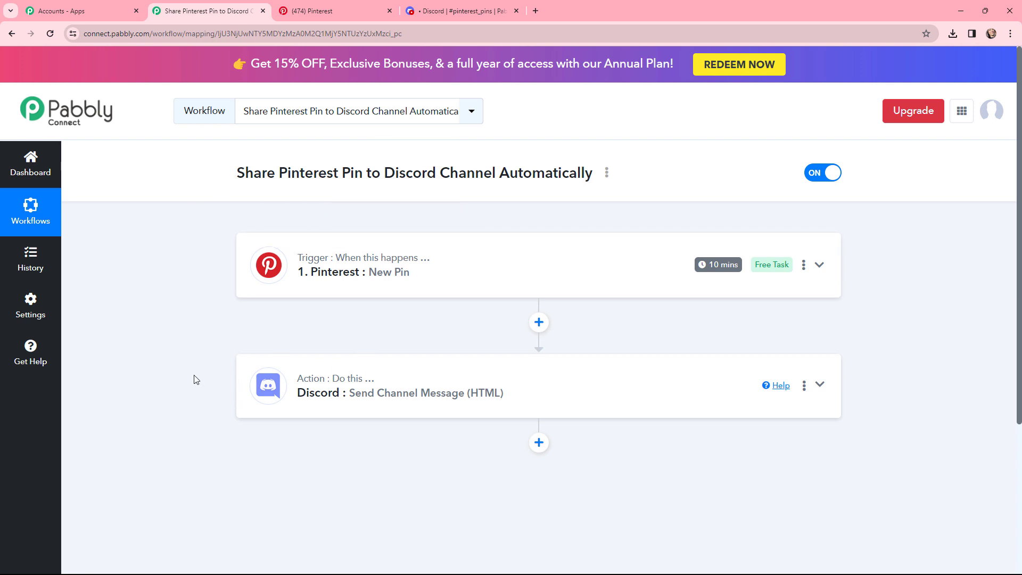
# Connect the Pinterest trigger through a new connection and authorize Pabbly Connect to access the Pinterest account
pyautogui.click(268, 269)
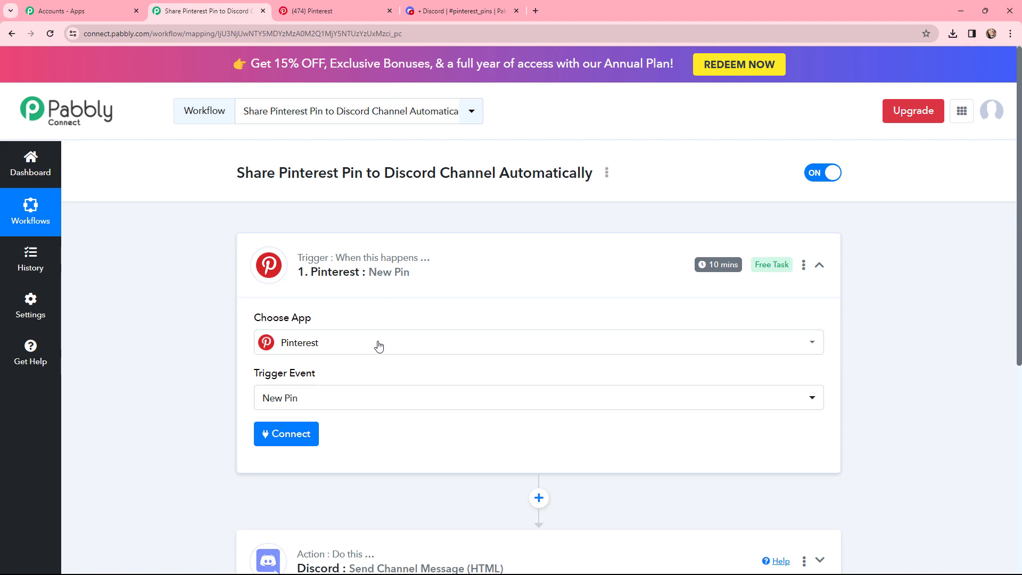
pyautogui.click(285, 434)
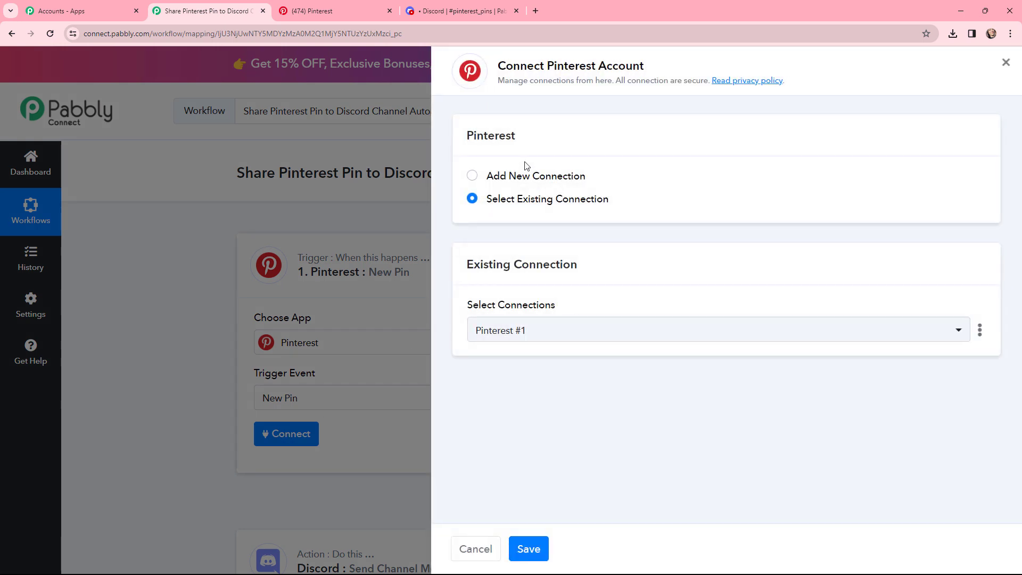
pyautogui.click(472, 177)
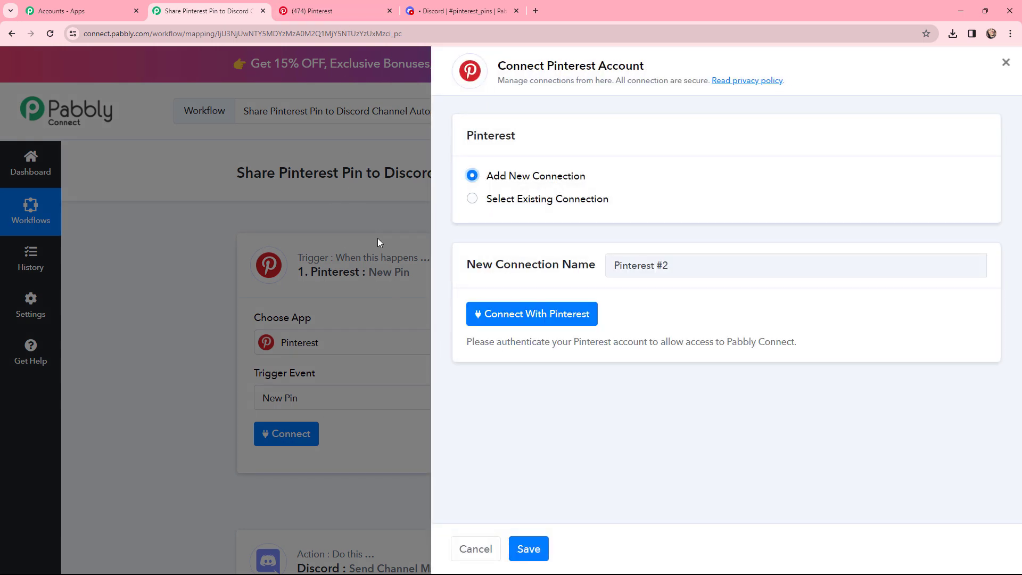
pyautogui.click(520, 313)
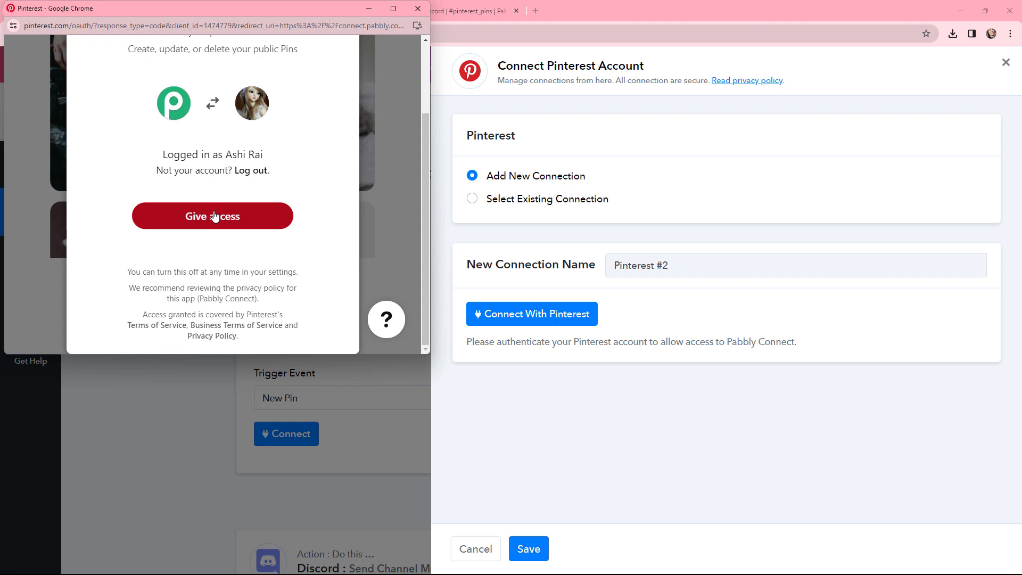
pyautogui.click(215, 216)
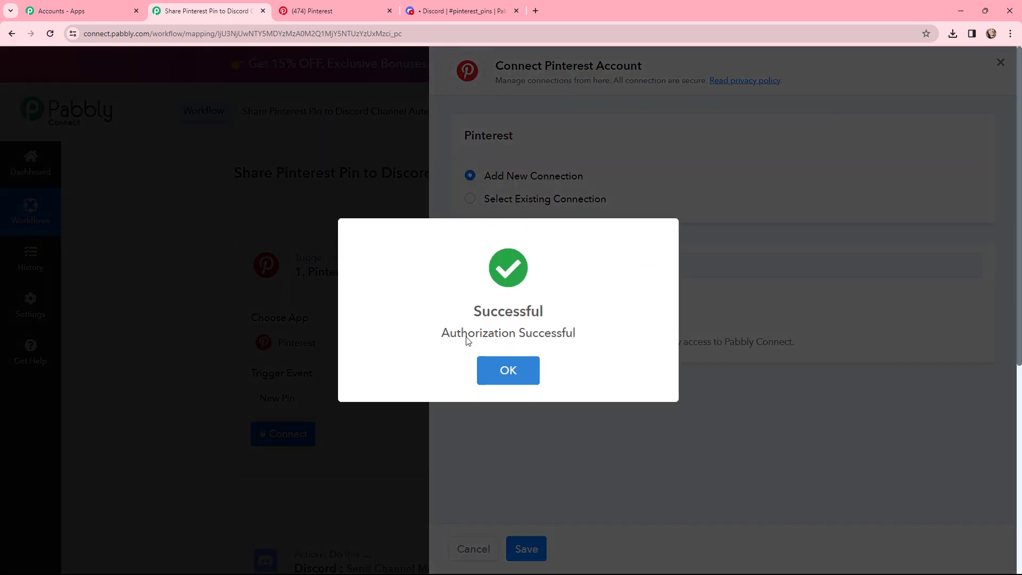
pyautogui.click(509, 352)
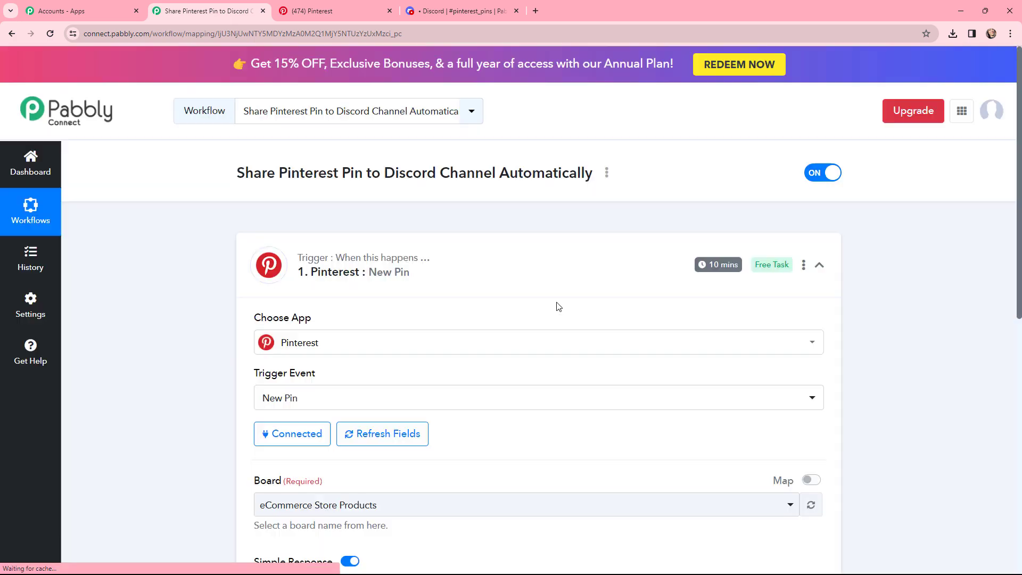
# Select Kohl's Bakery as the Pinterest trigger's board
pyautogui.scroll(-1, 216, 209)
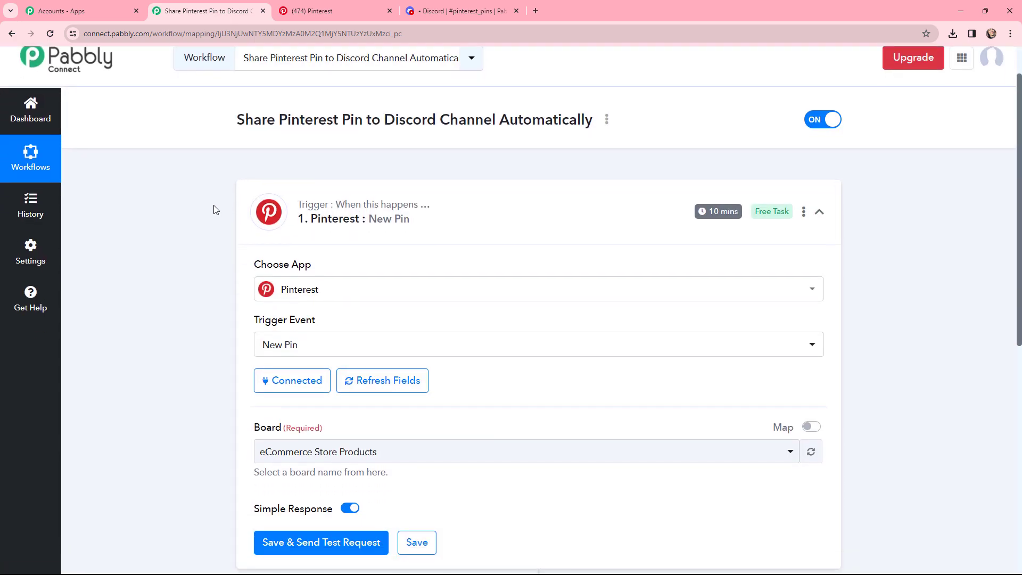
pyautogui.scroll(-1, 216, 209)
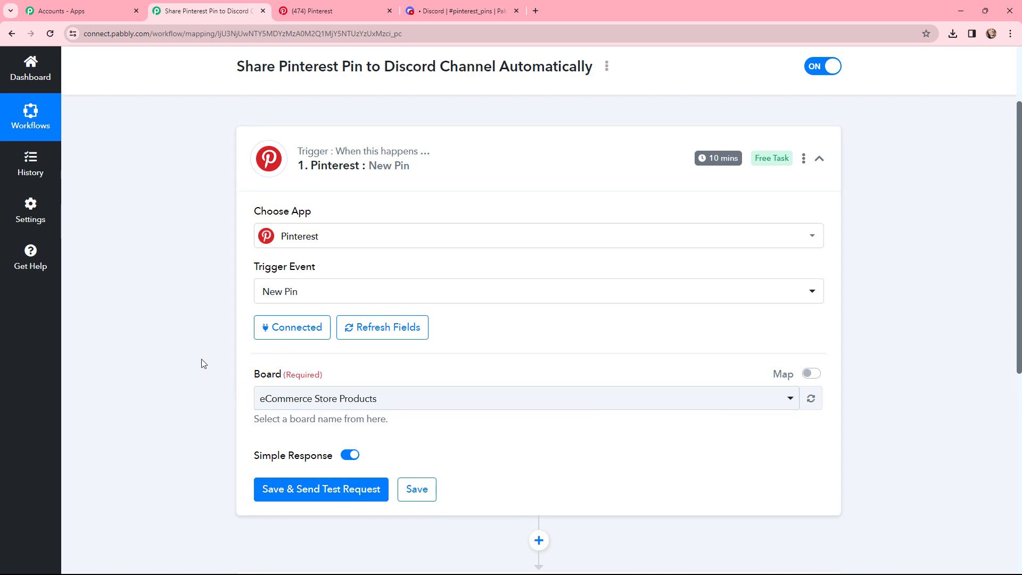
pyautogui.click(357, 402)
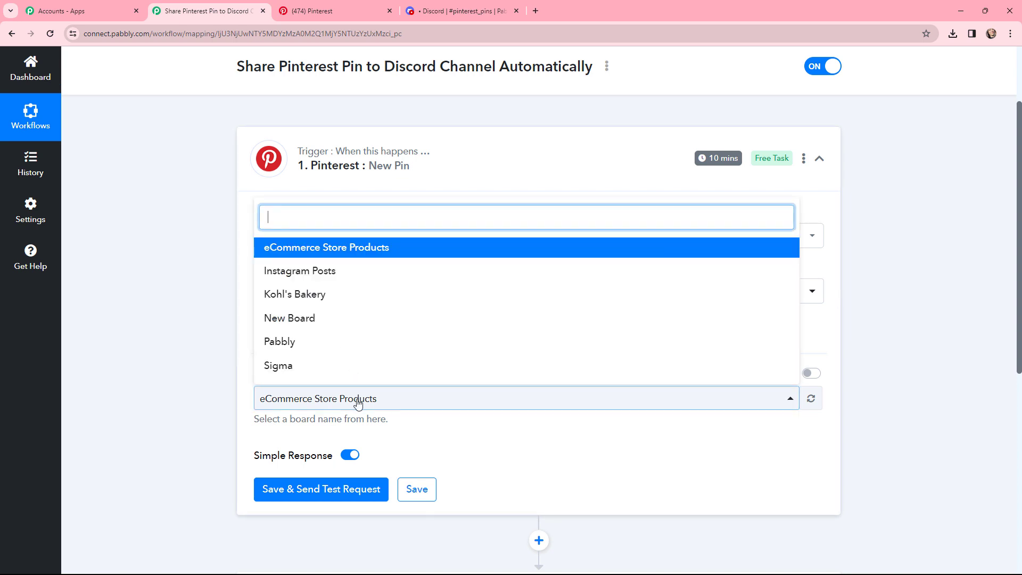
pyautogui.click(350, 297)
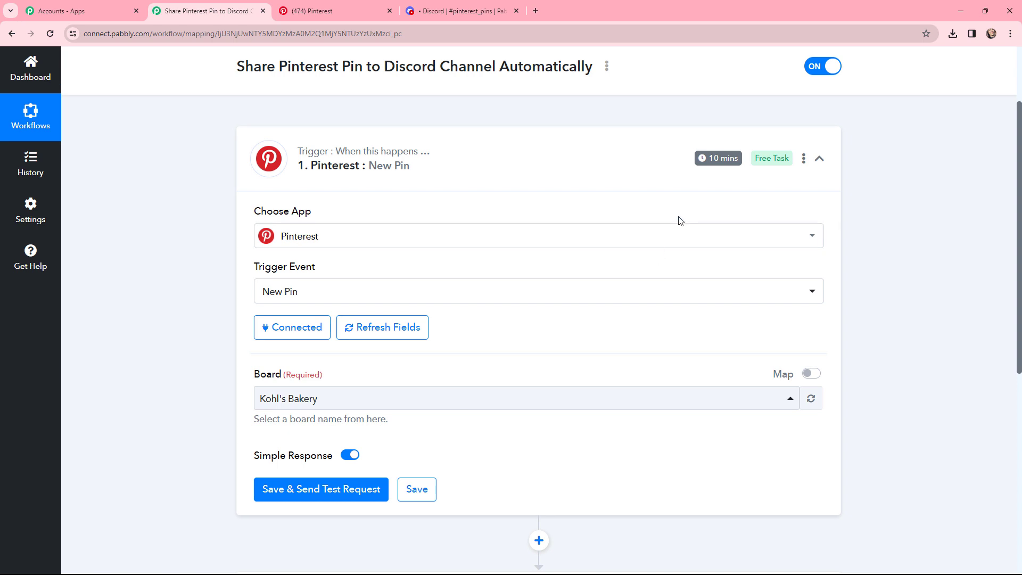
pyautogui.moveTo(701, 162)
# Switch to Pinterest and start a new pin on the Kohl's Bakery board with the cake8 image from Downloads
pyautogui.click(329, 9)
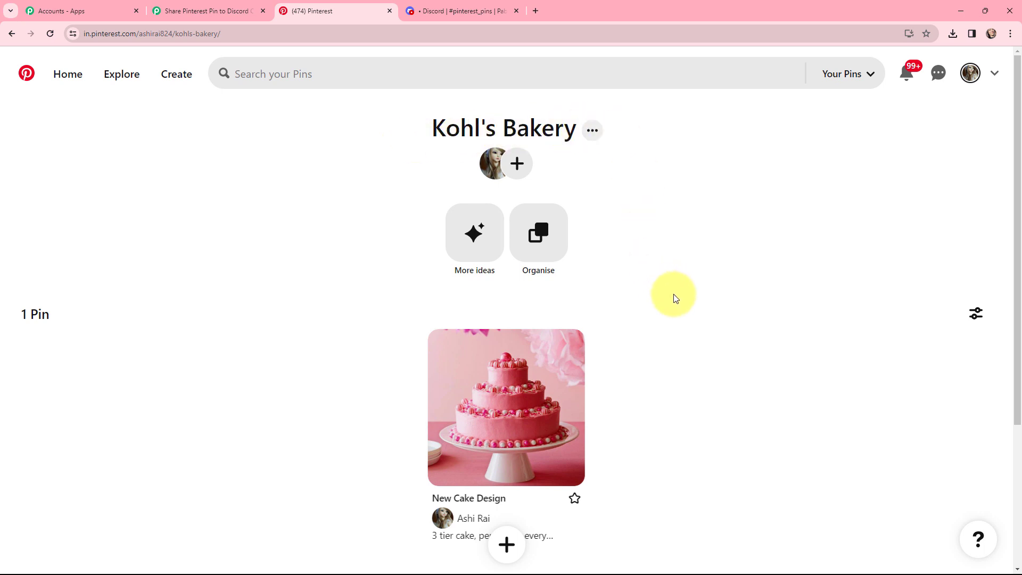
pyautogui.click(504, 544)
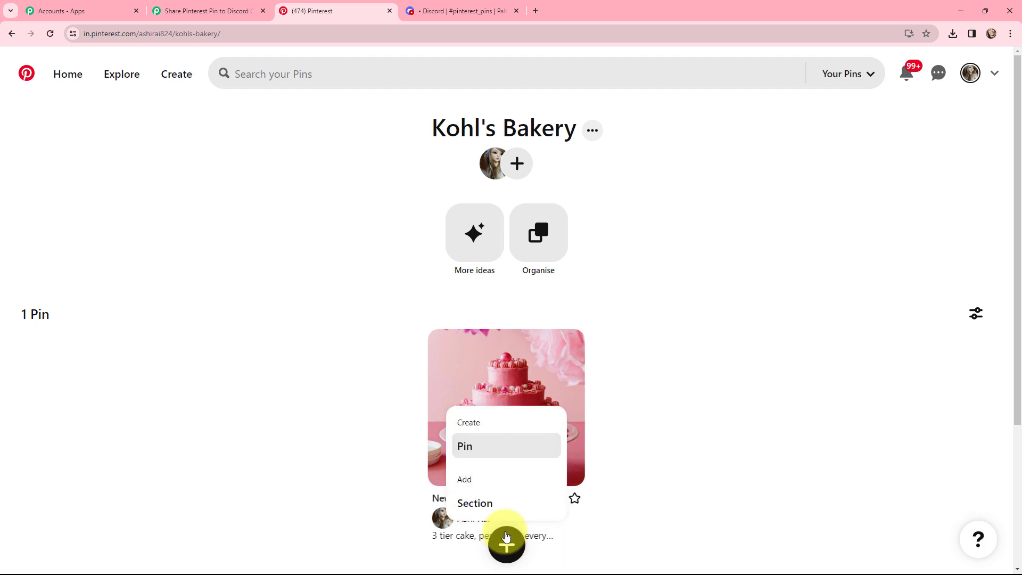
pyautogui.click(479, 451)
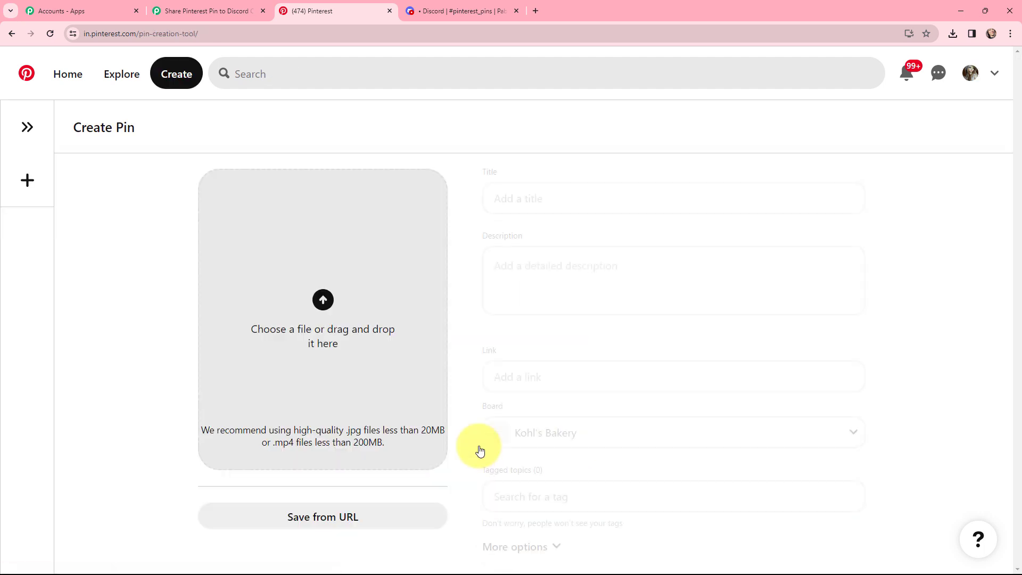
pyautogui.click(325, 298)
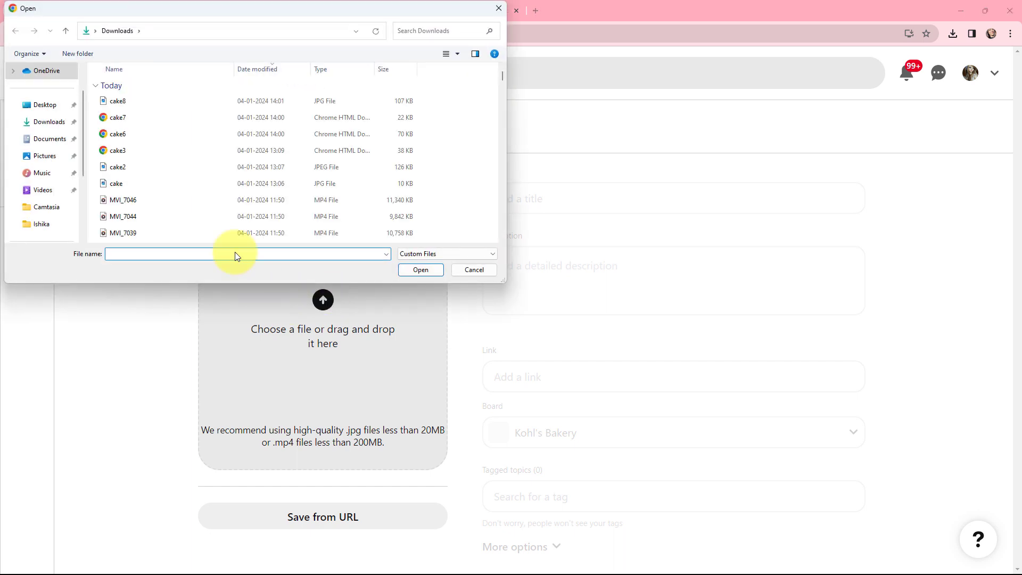
pyautogui.click(177, 102)
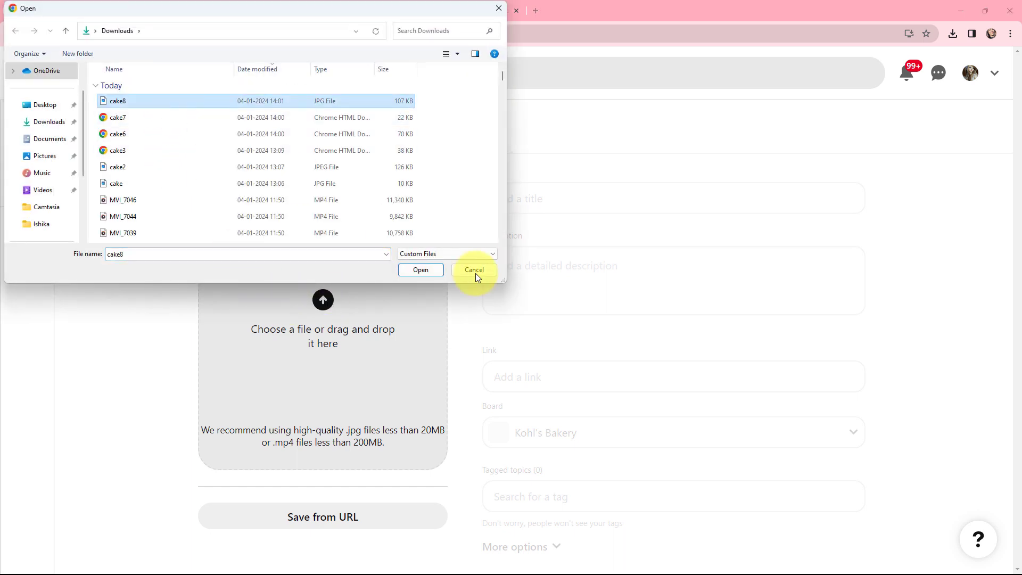
pyautogui.click(431, 268)
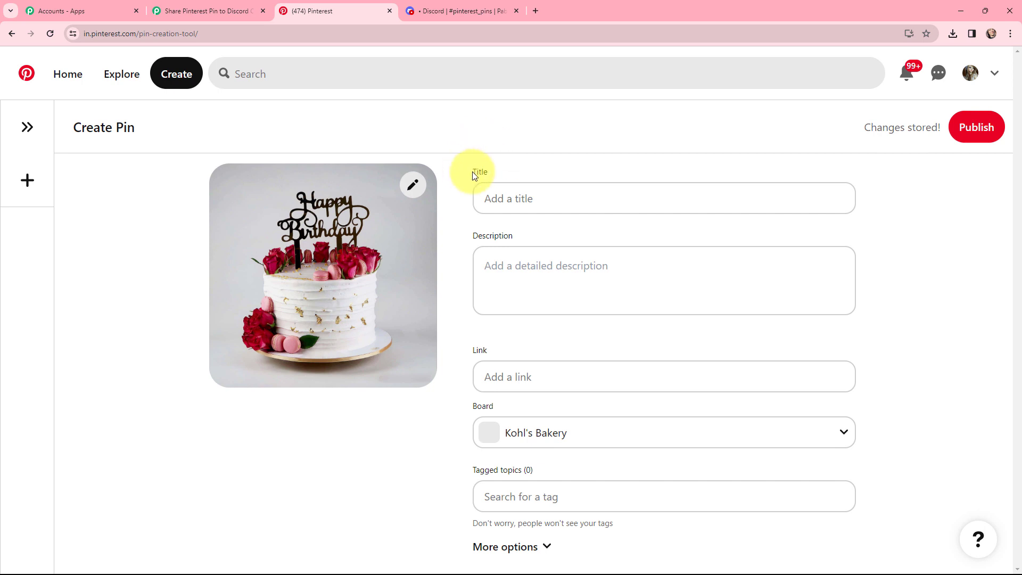
# Title the pin "Happy Birthday Cake Design", describe it as "Perfect cake for birthday", publish it and view the published pin
pyautogui.click(519, 192)
pyautogui.write('Happy Birthday Cake Design')
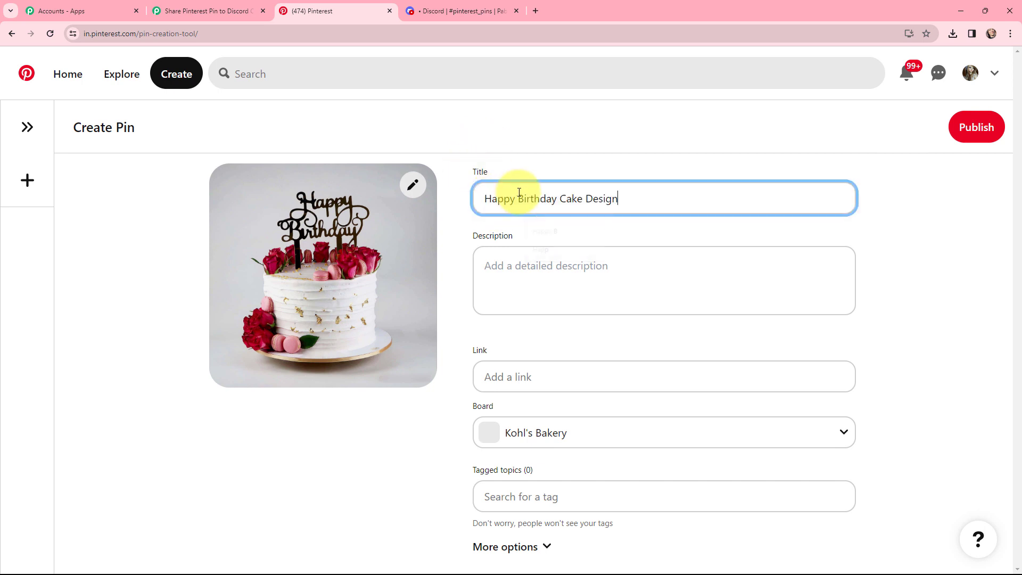
pyautogui.click(550, 281)
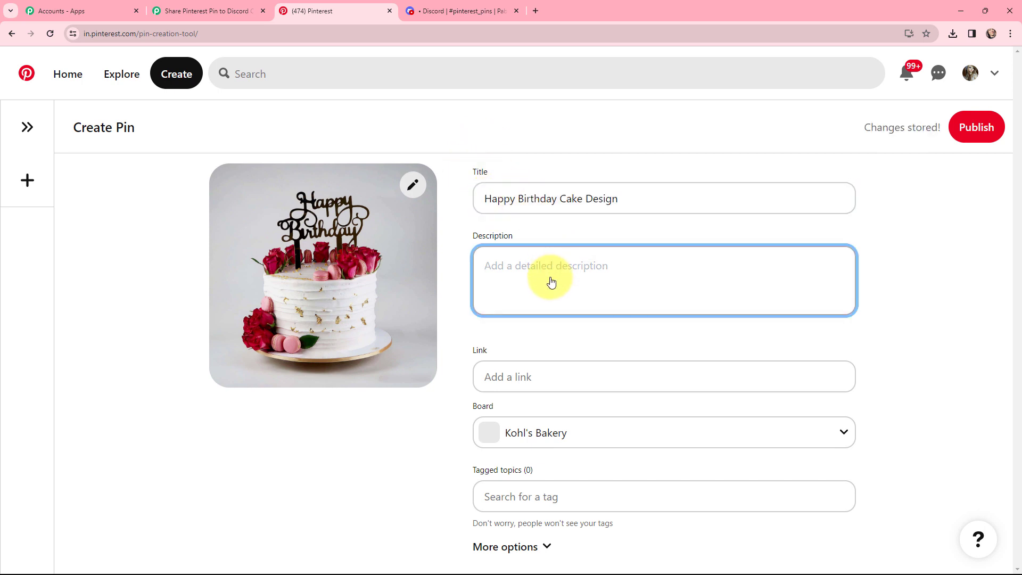
pyautogui.write('Perfect cake for birthday')
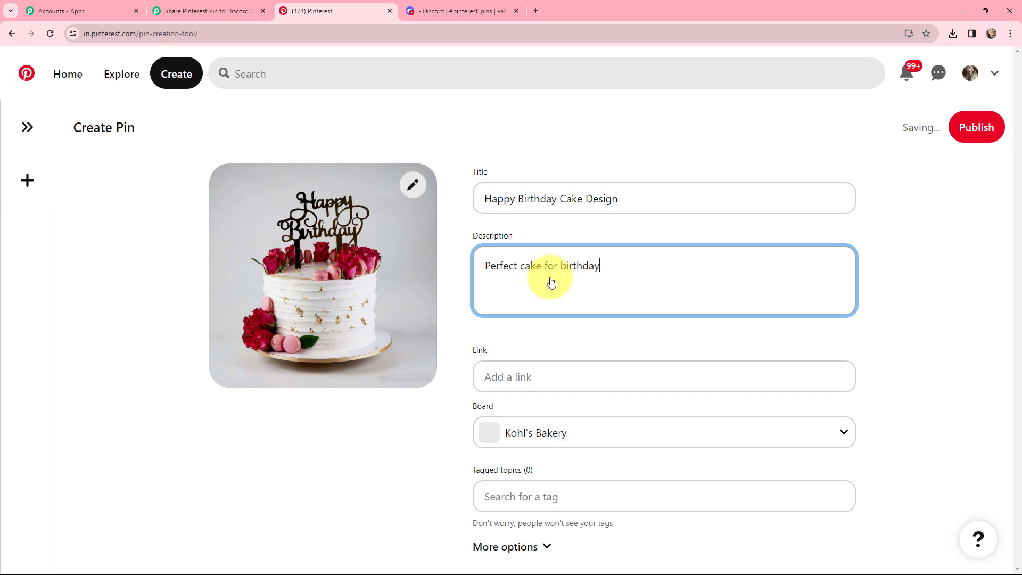
pyautogui.click(459, 185)
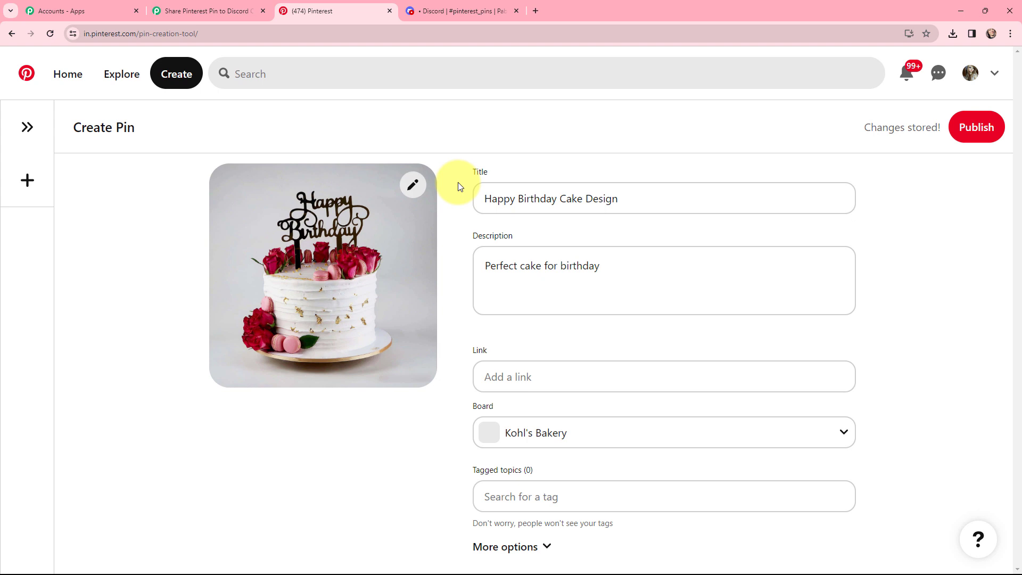
pyautogui.click(966, 128)
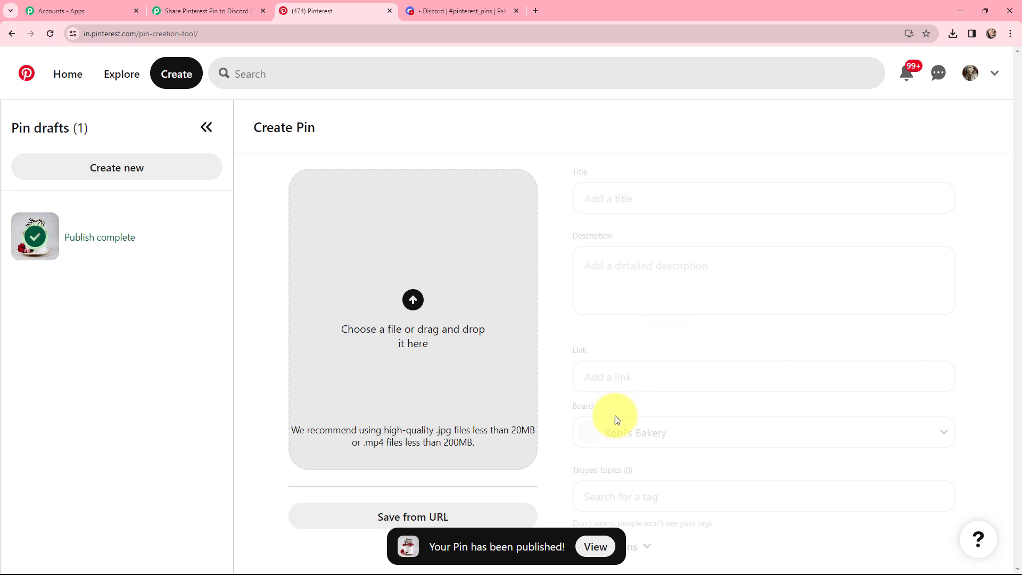
pyautogui.click(591, 549)
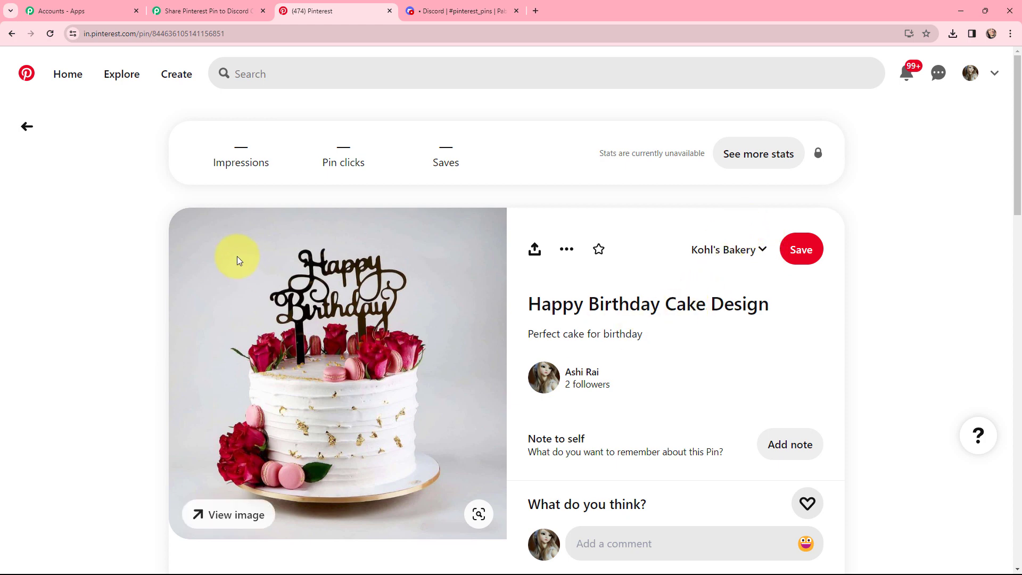
# Return to the Pabbly Connect workflow, then save the Pinterest trigger and send its test request
pyautogui.click(203, 4)
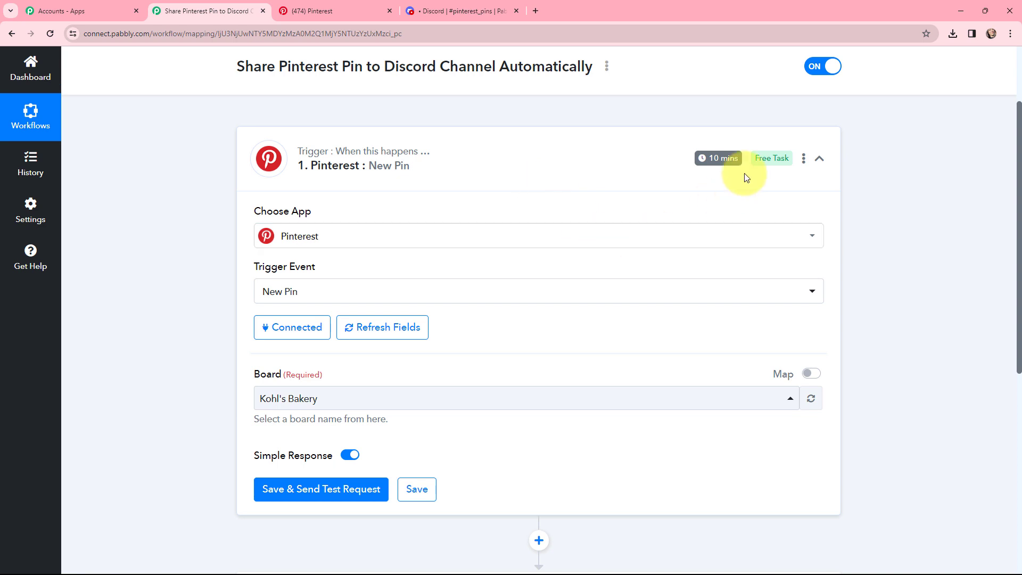
pyautogui.moveTo(723, 158)
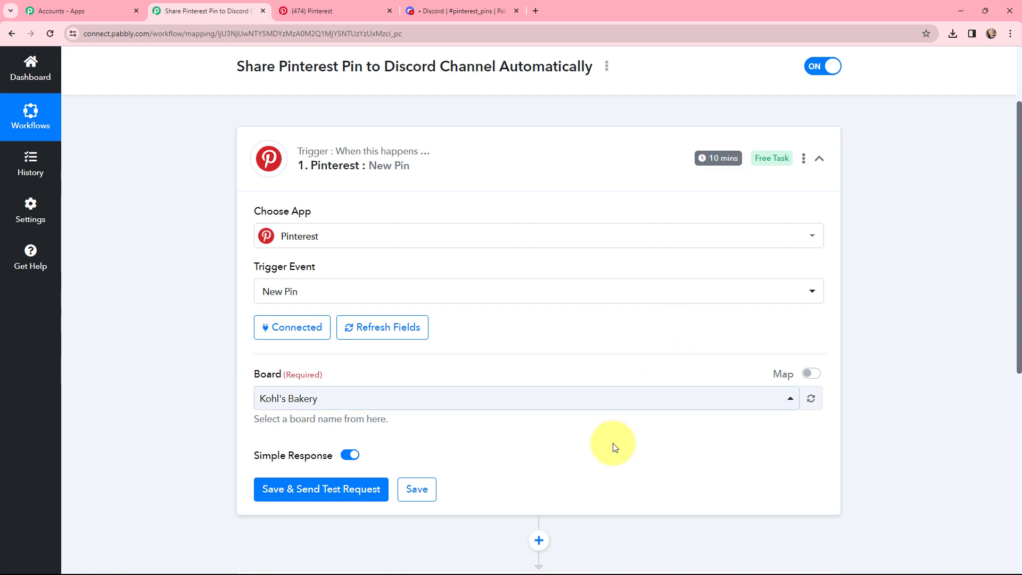
pyautogui.click(316, 490)
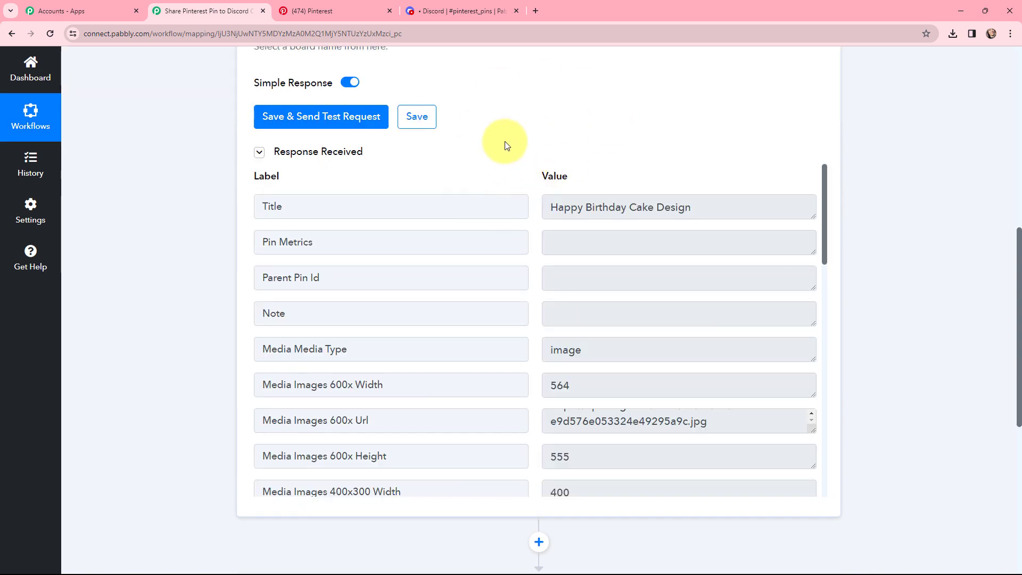
# Examine the trigger response's title, 600x image URL and description, viewing the image from its URL in a separate browser tab
pyautogui.moveTo(695, 210); pyautogui.dragTo(547, 213)
pyautogui.click(745, 162)
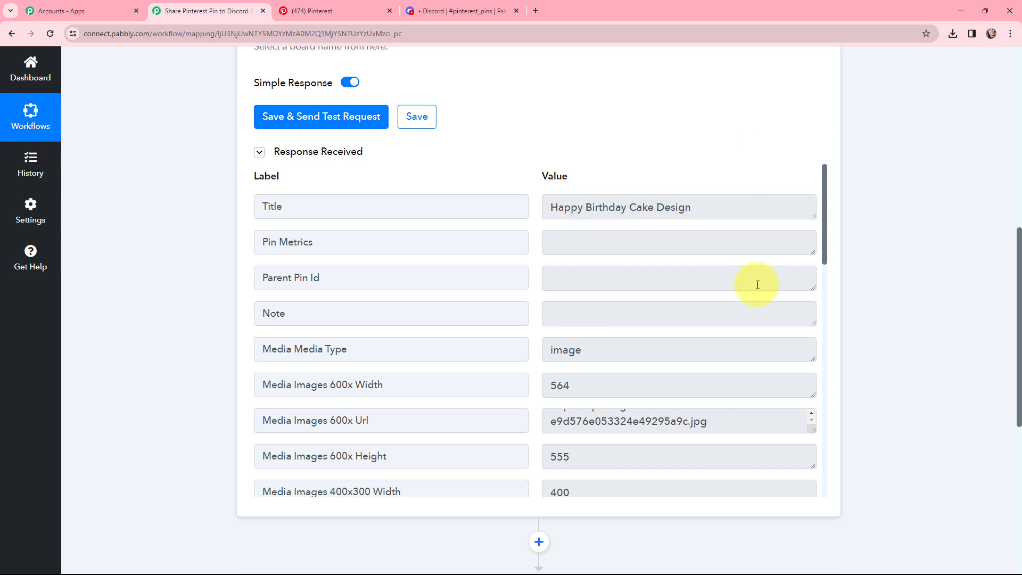
pyautogui.moveTo(710, 423); pyautogui.dragTo(518, 416)
pyautogui.hotkey('ctrl', 'c')
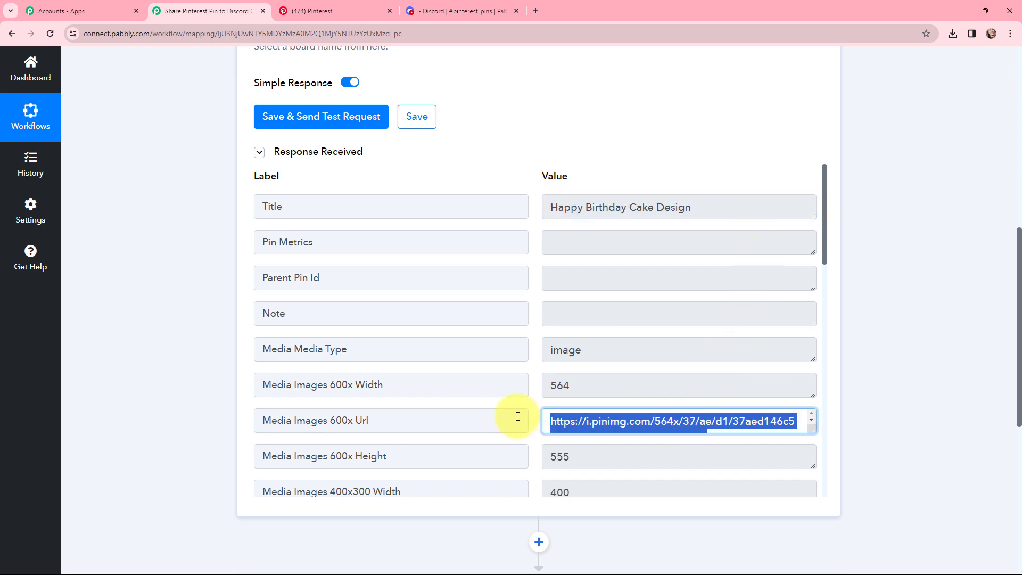
pyautogui.click(537, 3)
pyautogui.hotkey('ctrl', 'v')
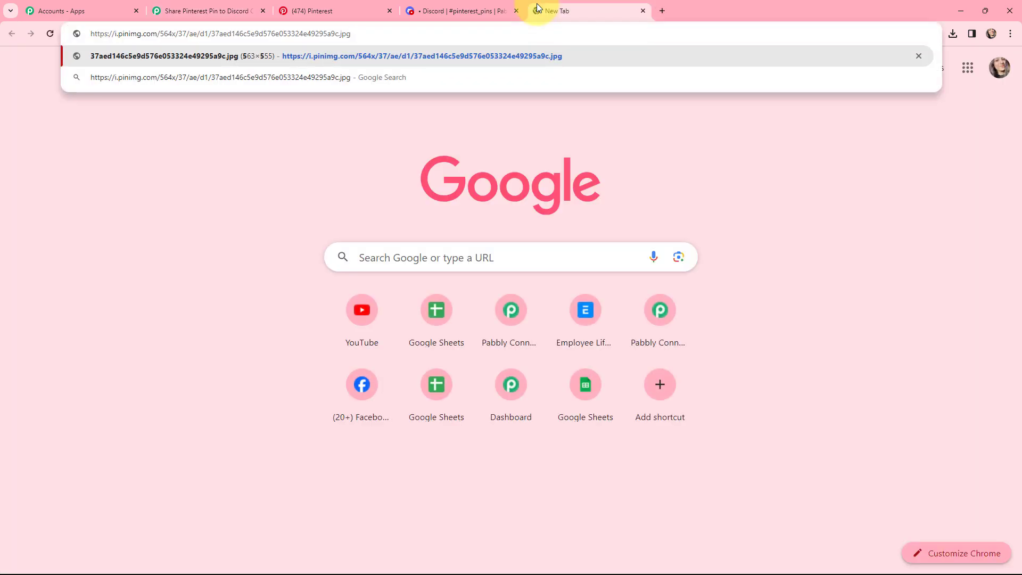
pyautogui.press('Return')
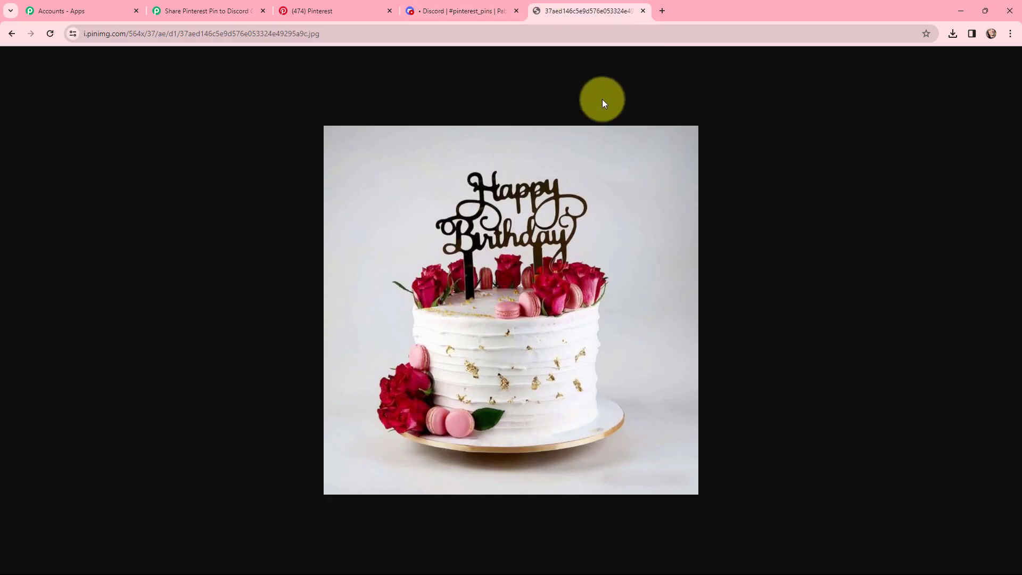
pyautogui.click(643, 9)
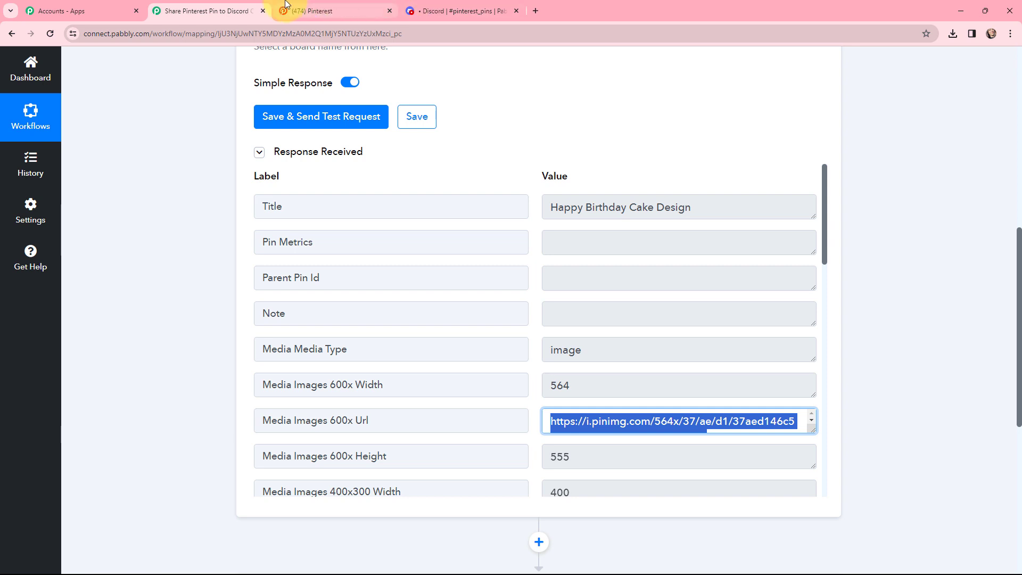
pyautogui.click(786, 355)
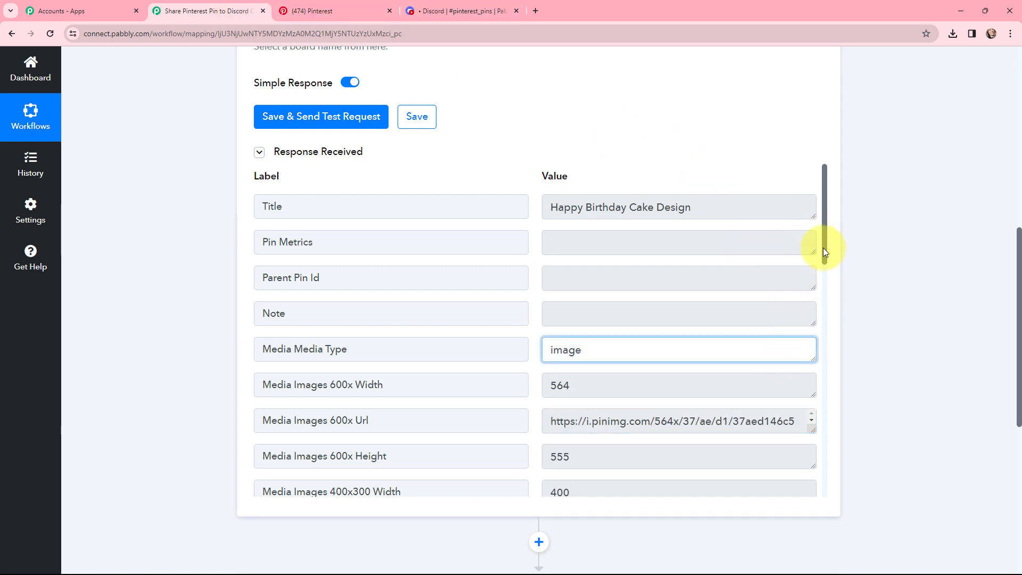
pyautogui.moveTo(825, 241); pyautogui.dragTo(803, 479)
pyautogui.click(683, 261)
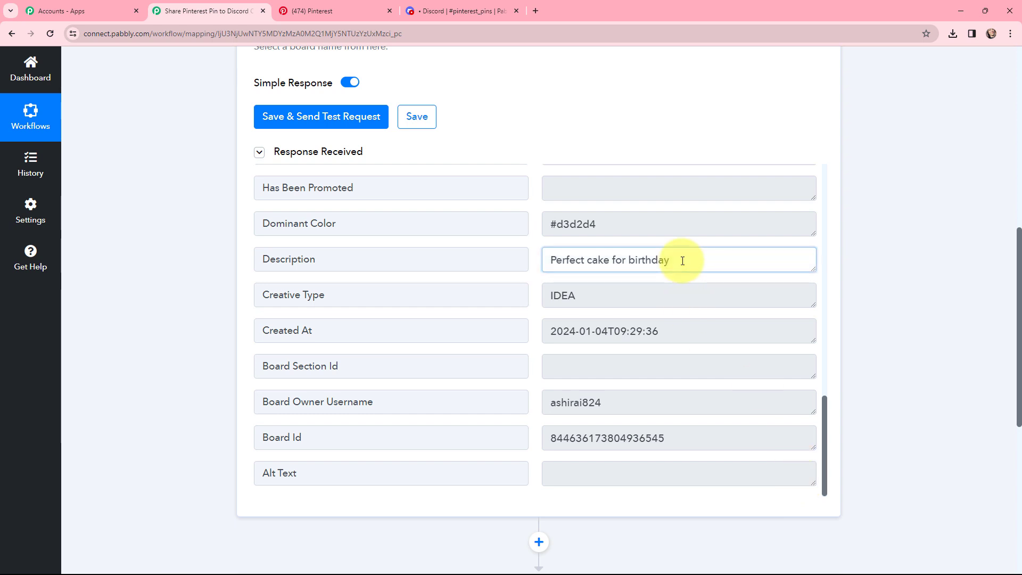
pyautogui.moveTo(683, 261); pyautogui.dragTo(516, 283)
pyautogui.click(966, 260)
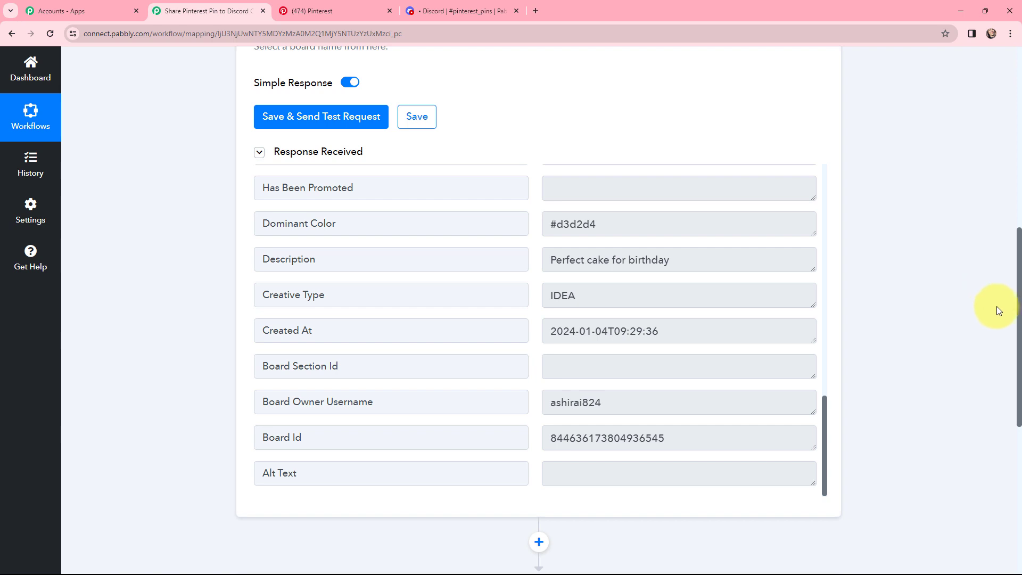
# Collapse the Pinterest trigger, expand the Discord Send Channel Message (HTML) action and connect it
pyautogui.moveTo(1015, 301); pyautogui.dragTo(1017, 80)
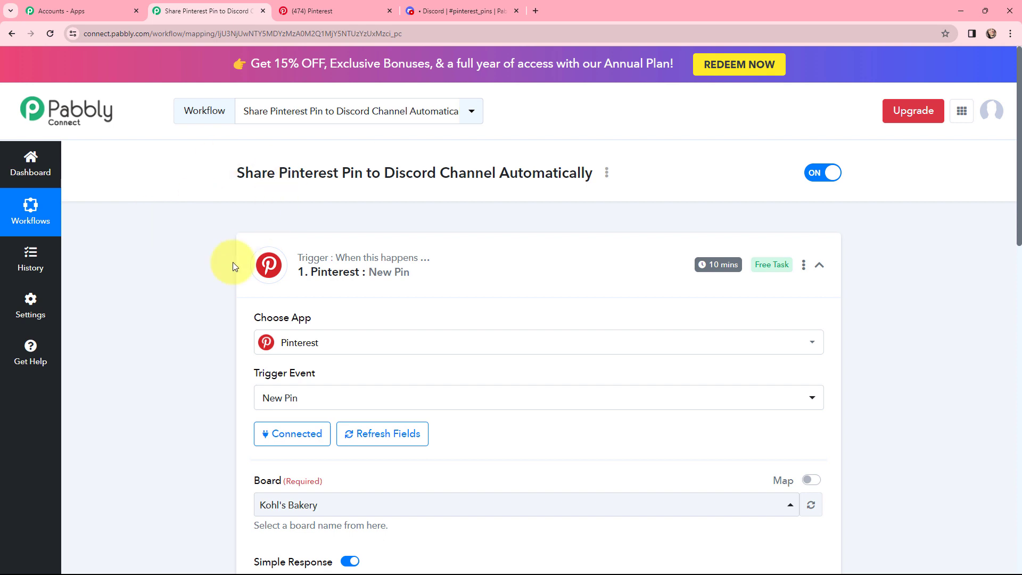
pyautogui.click(252, 259)
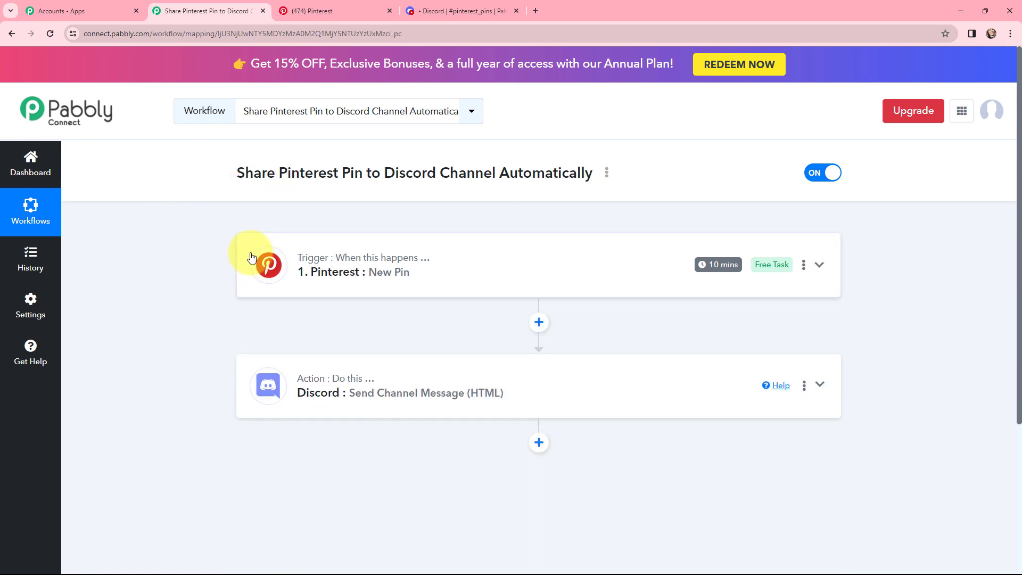
pyautogui.moveTo(718, 267)
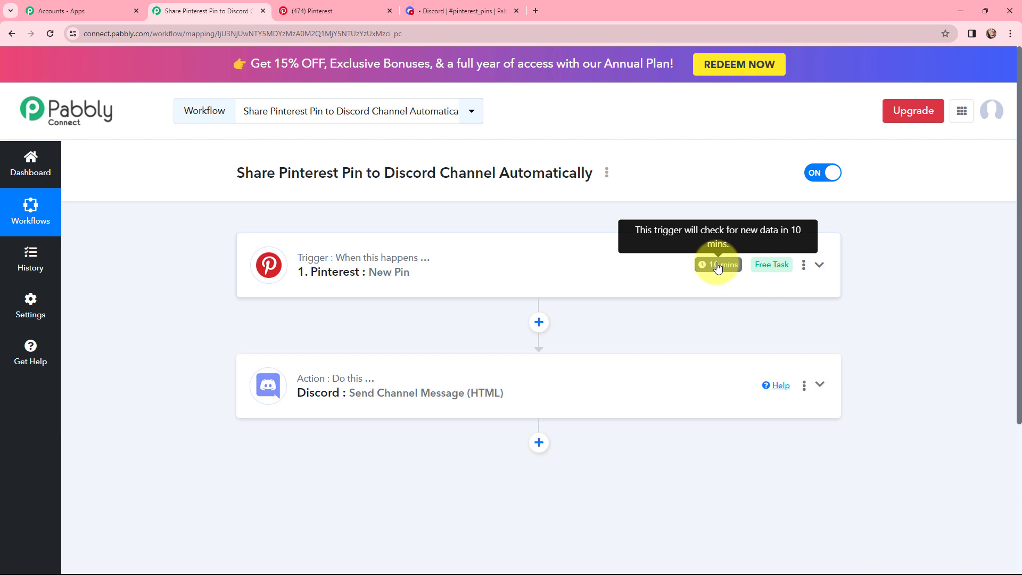
pyautogui.click(293, 360)
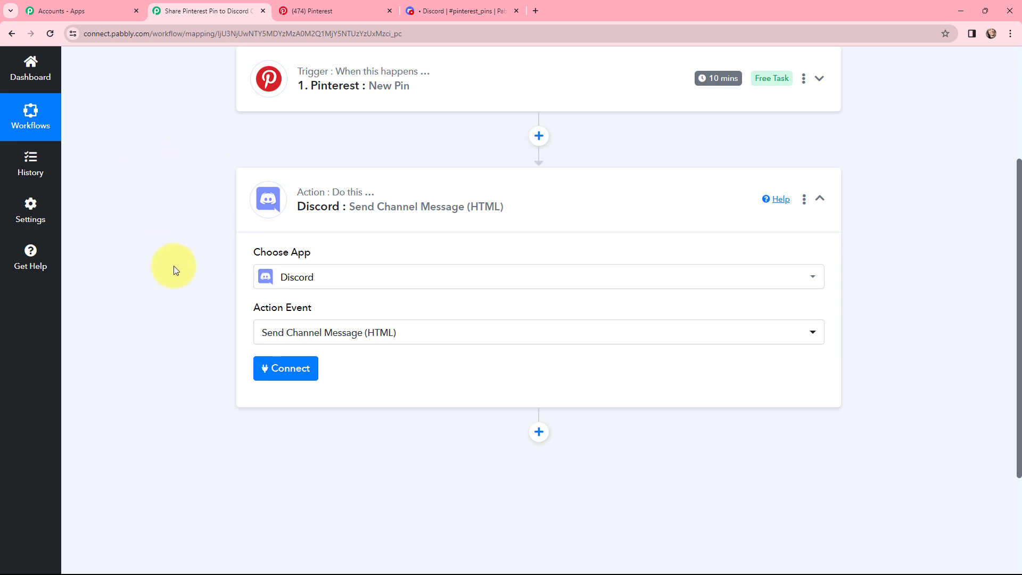
pyautogui.click(283, 372)
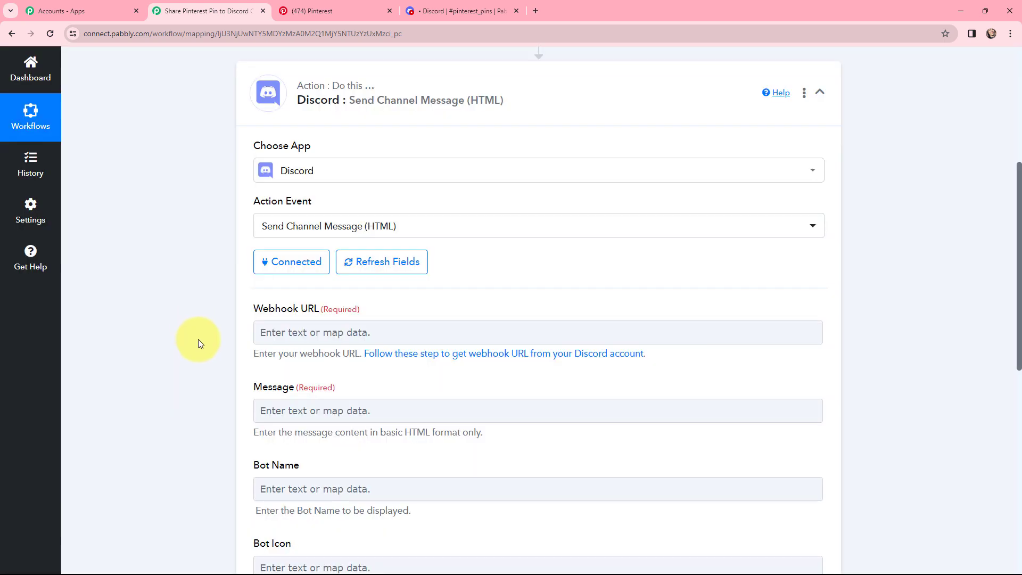
# Create a webhook for Discord's pinterest_pins channel and paste its URL into the workflow's Webhook URL field
pyautogui.click(456, 4)
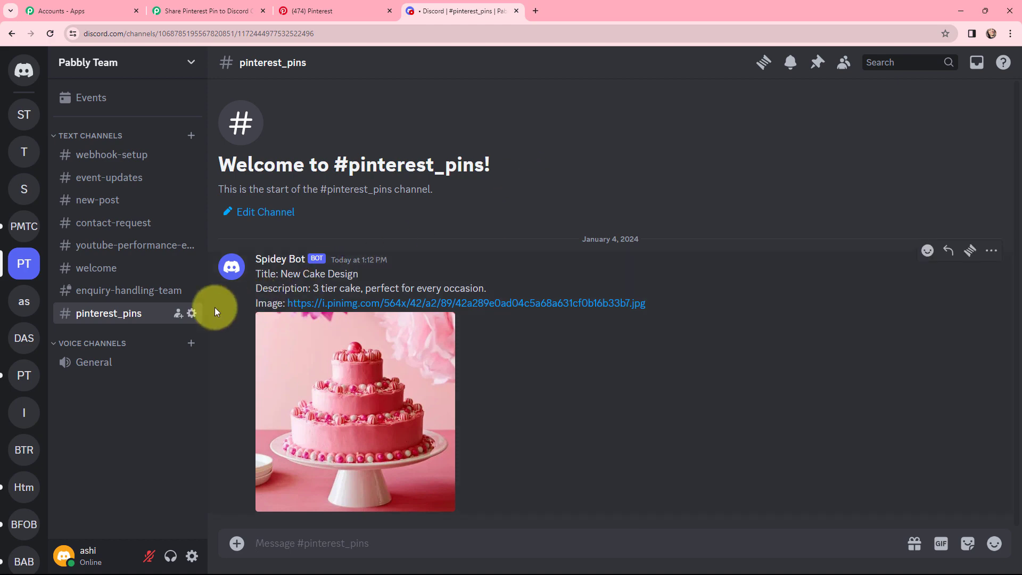
pyautogui.click(192, 313)
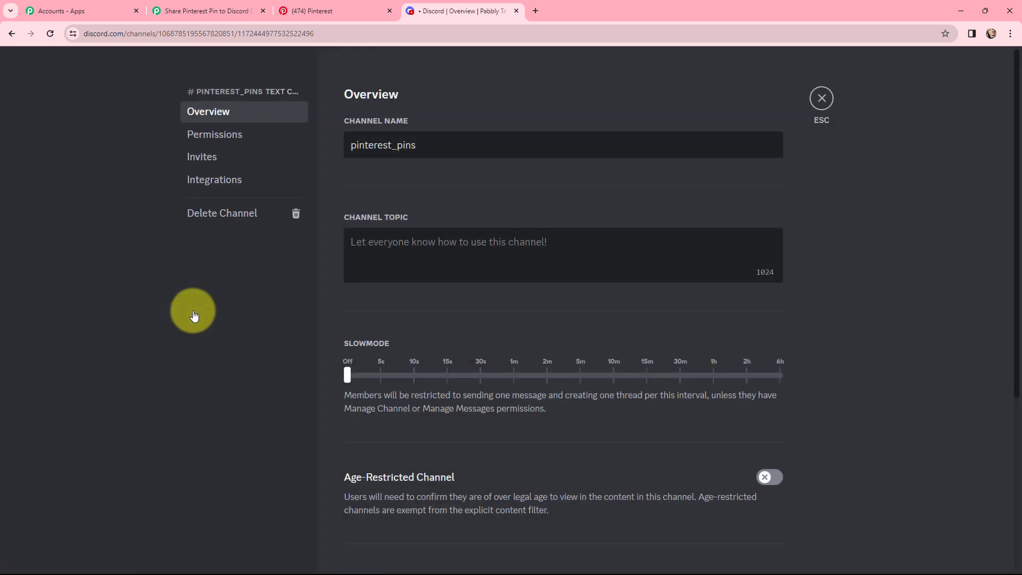
pyautogui.click(206, 183)
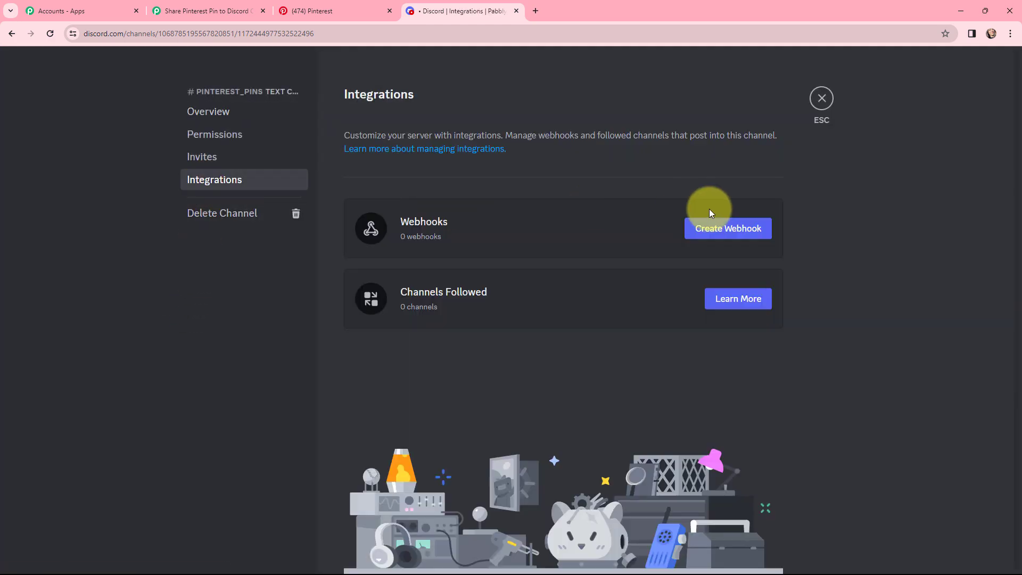
pyautogui.click(716, 234)
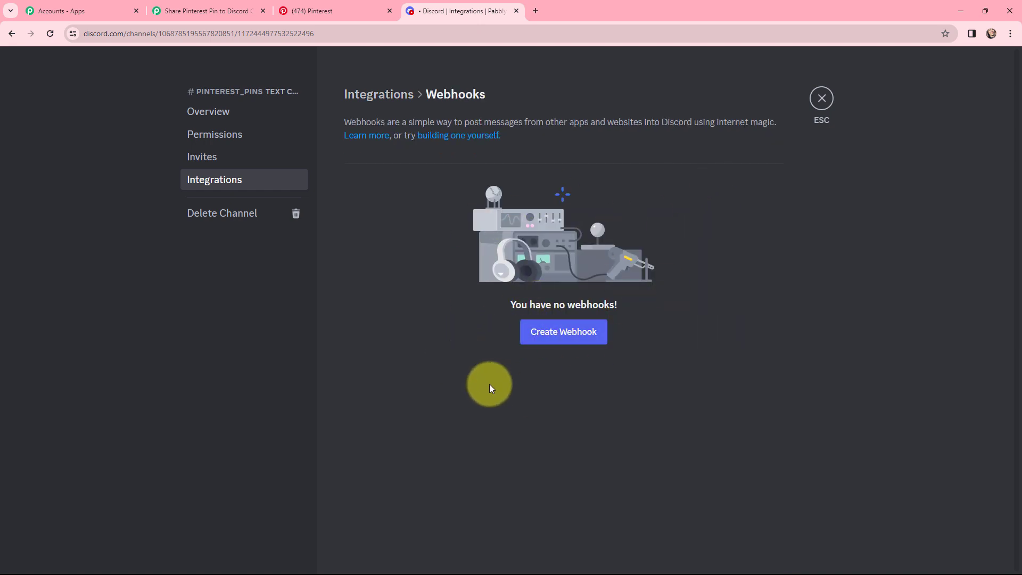
pyautogui.click(561, 337)
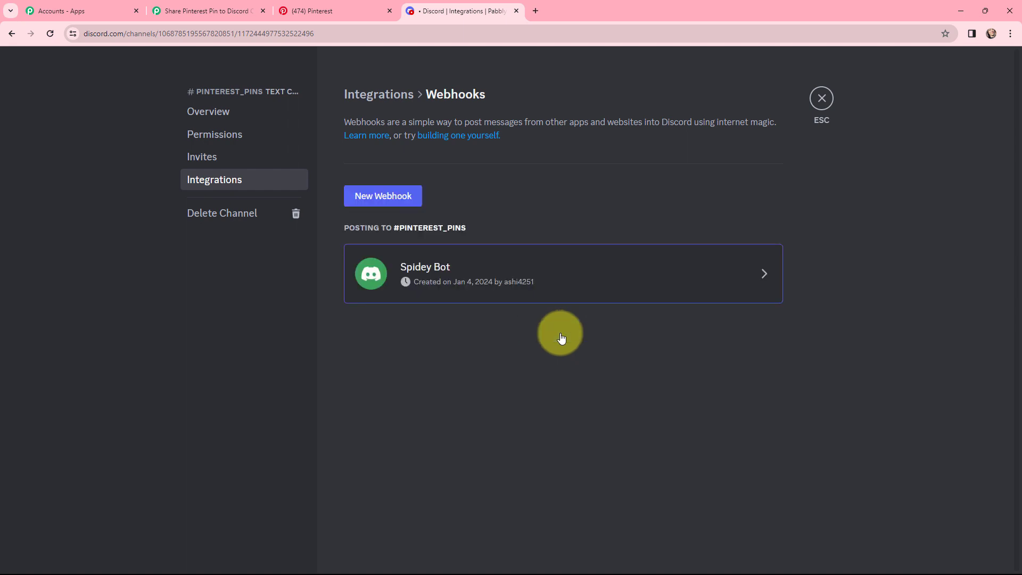
pyautogui.click(505, 273)
pyautogui.click(491, 406)
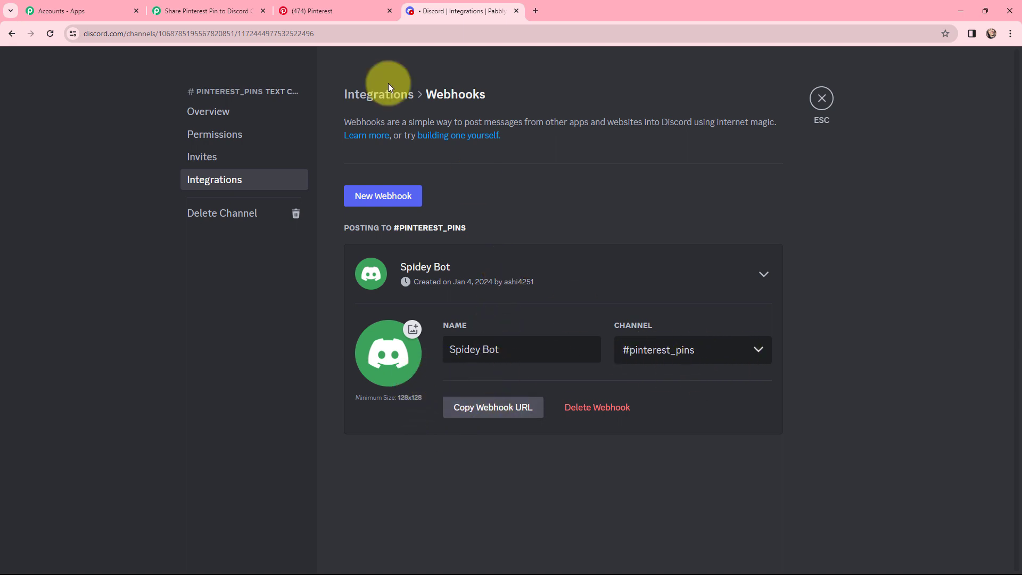
pyautogui.click(205, 11)
pyautogui.click(296, 334)
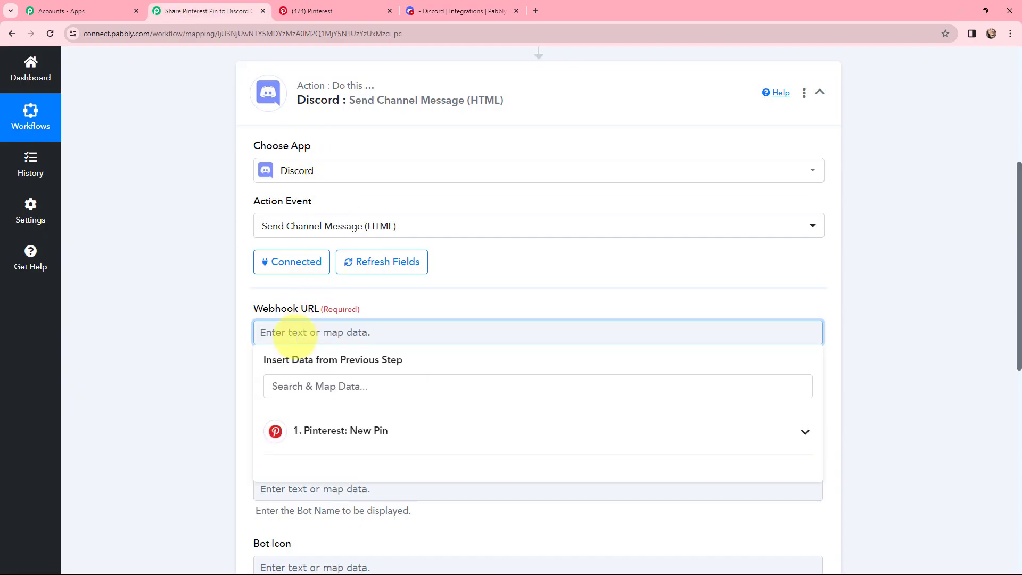
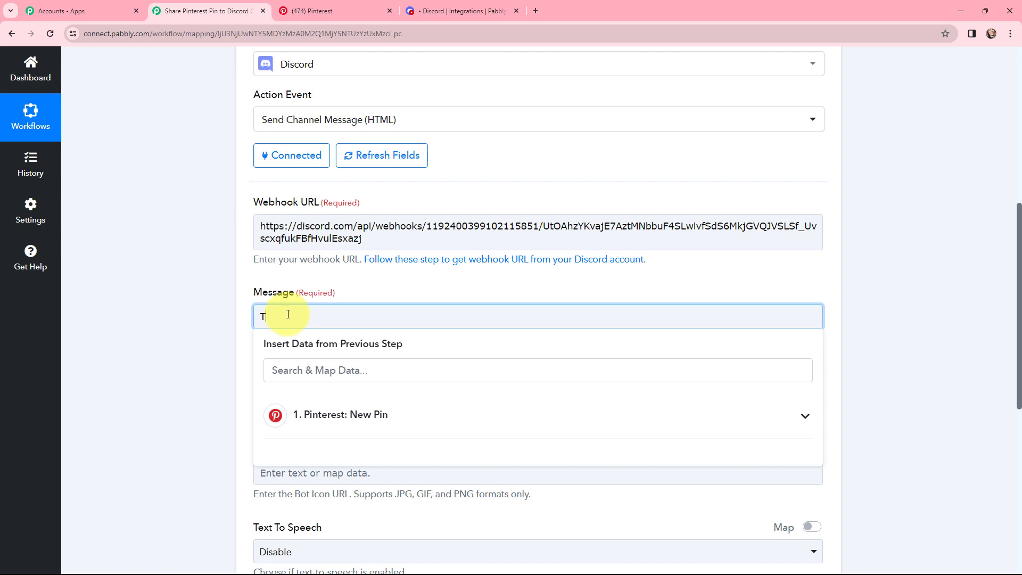
# Write the labels "Title:", "Description:" and "Image:" on separate lines in the Discord message
pyautogui.write('itle:')
pyautogui.press('Return')
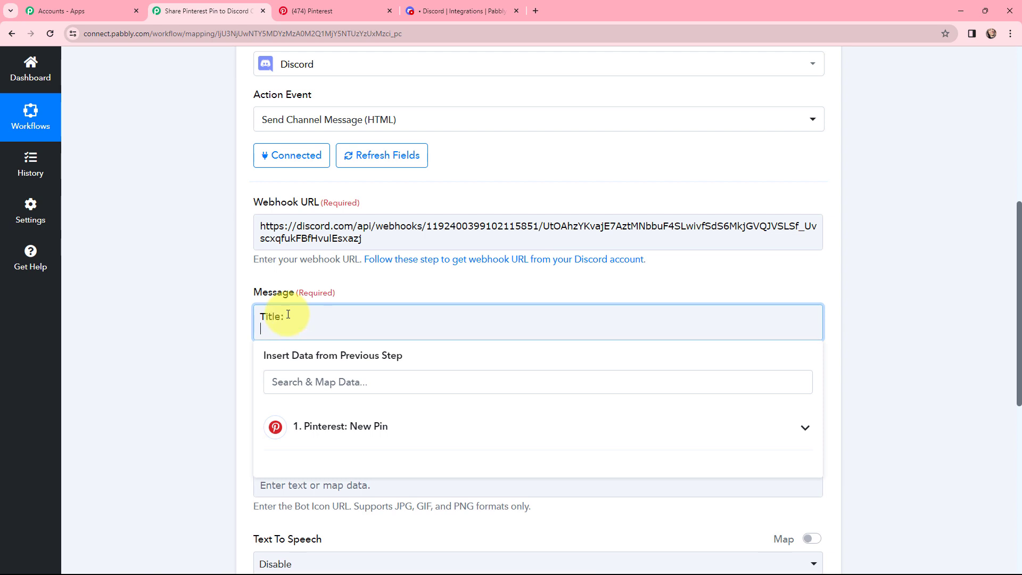
pyautogui.write('Description:')
pyautogui.press('Return')
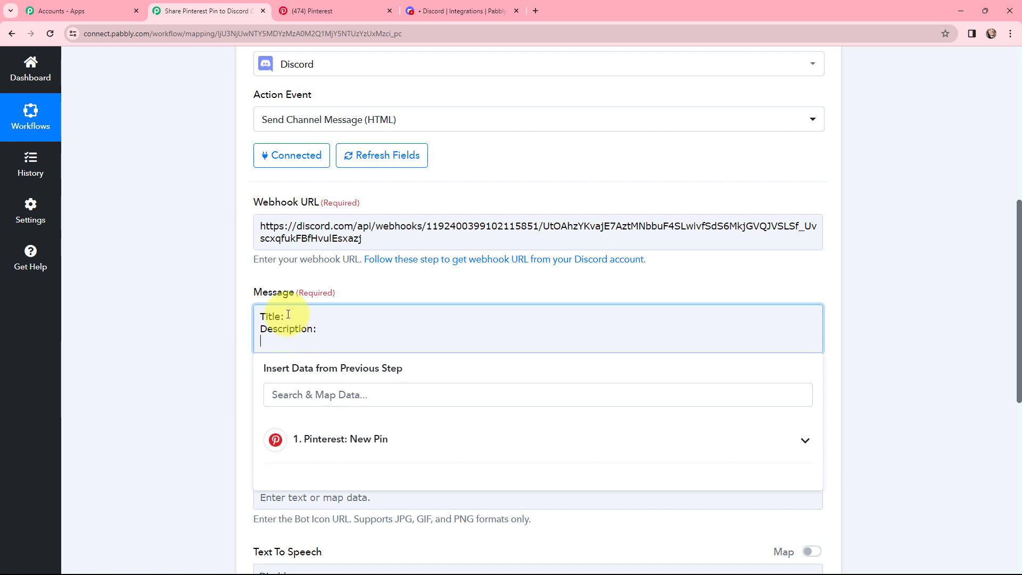
pyautogui.write('Image:')
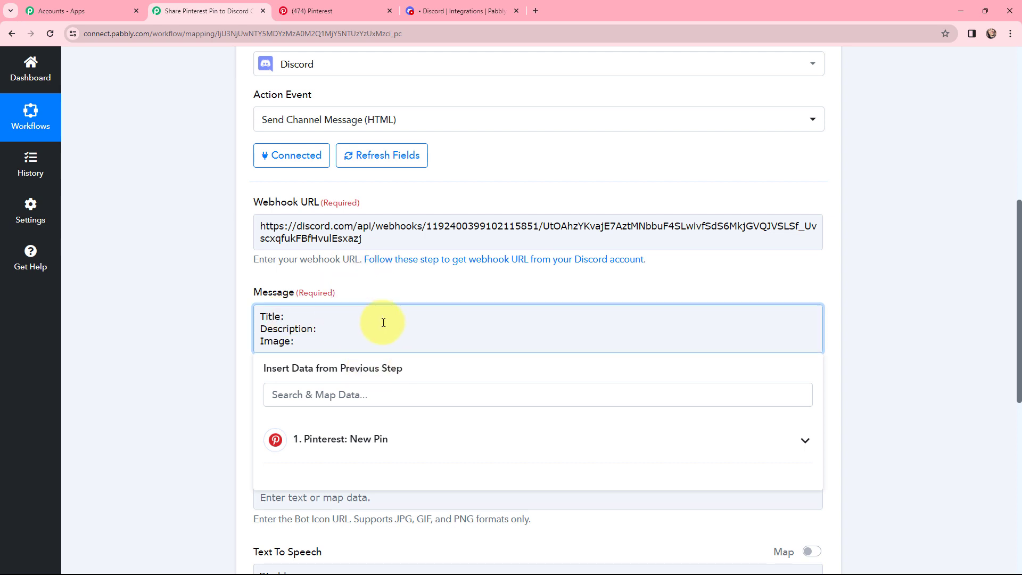
# Map the Pinterest trigger's Title value after the "Title:" label in the Discord message
pyautogui.click(306, 322)
pyautogui.click(360, 445)
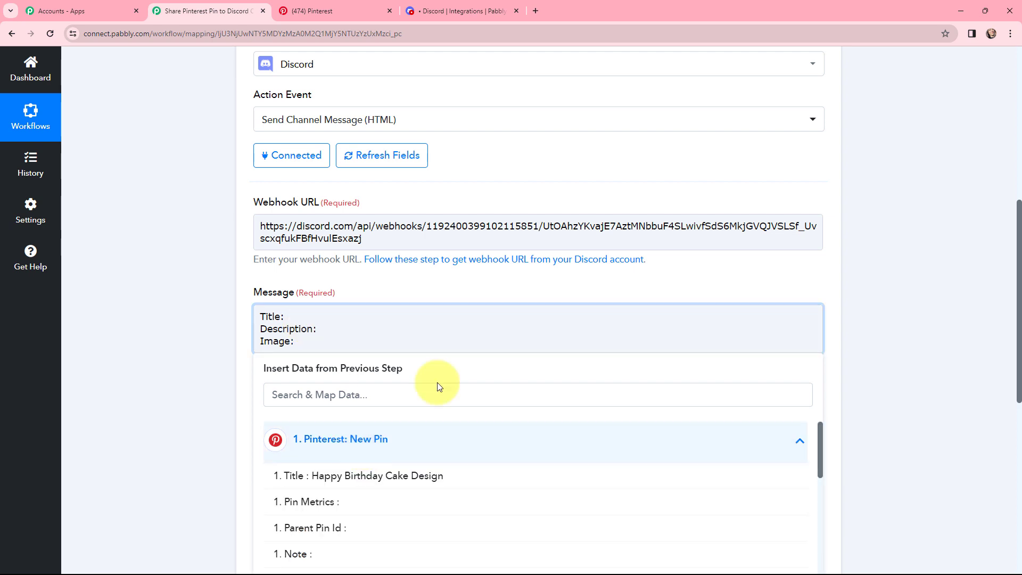
pyautogui.scroll(-1, 490, 296)
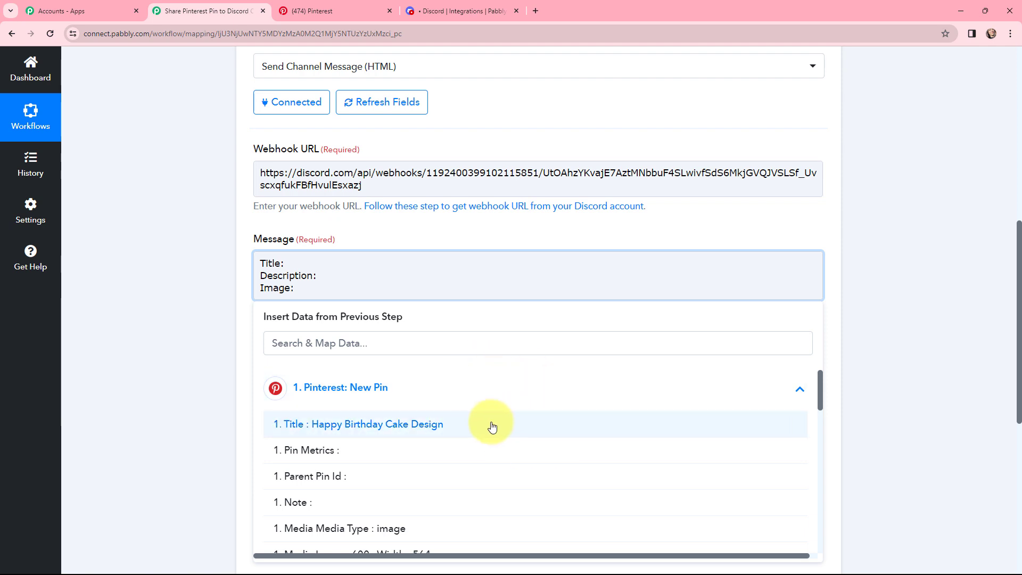
pyautogui.click(433, 427)
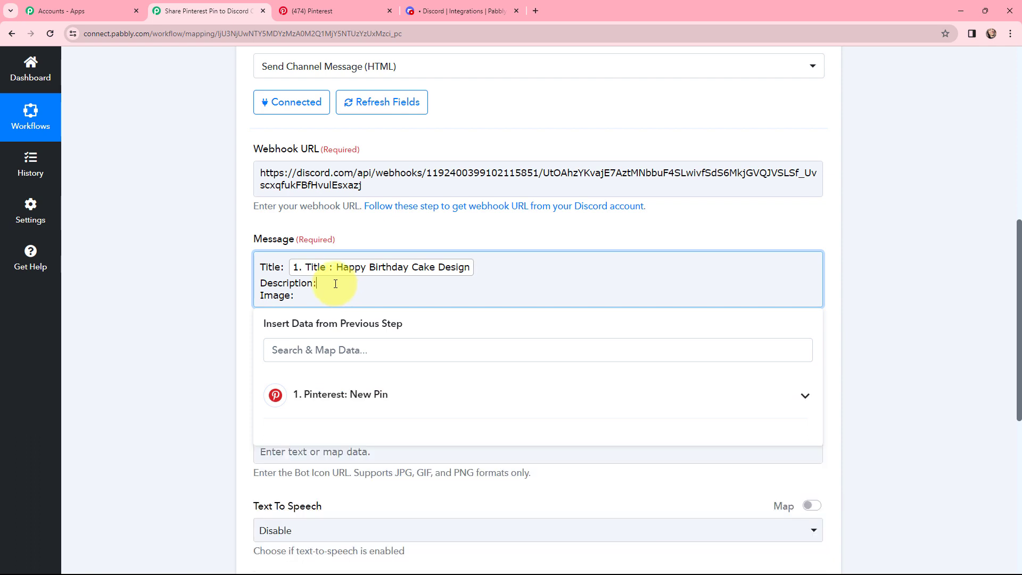
# Search the Pinterest trigger data for "des" and map its Description value after the "Description:" label in the message
pyautogui.click(353, 398)
pyautogui.click(389, 349)
pyautogui.write('d')
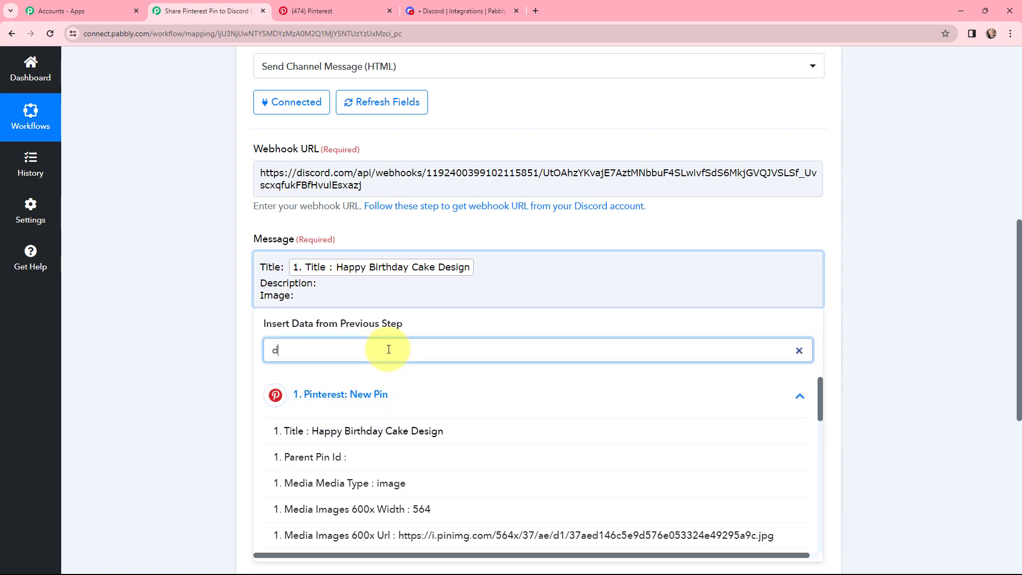
pyautogui.write('es')
pyautogui.click(417, 458)
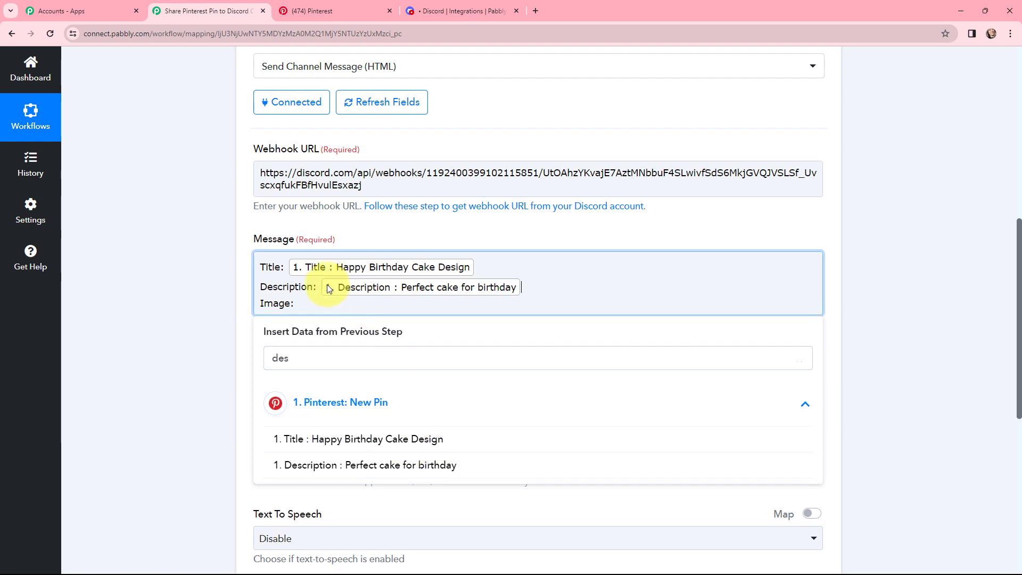
# Map the Pinterest trigger's Media Images 600x Url value after the "Image:" label in the message
pyautogui.click(303, 300)
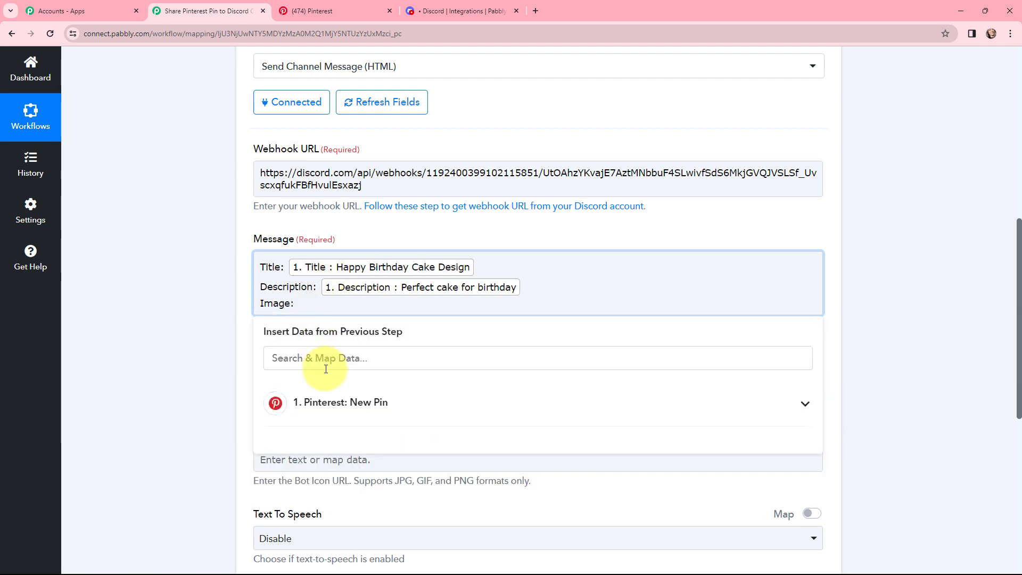
pyautogui.click(336, 402)
pyautogui.scroll(-3, 392, 360)
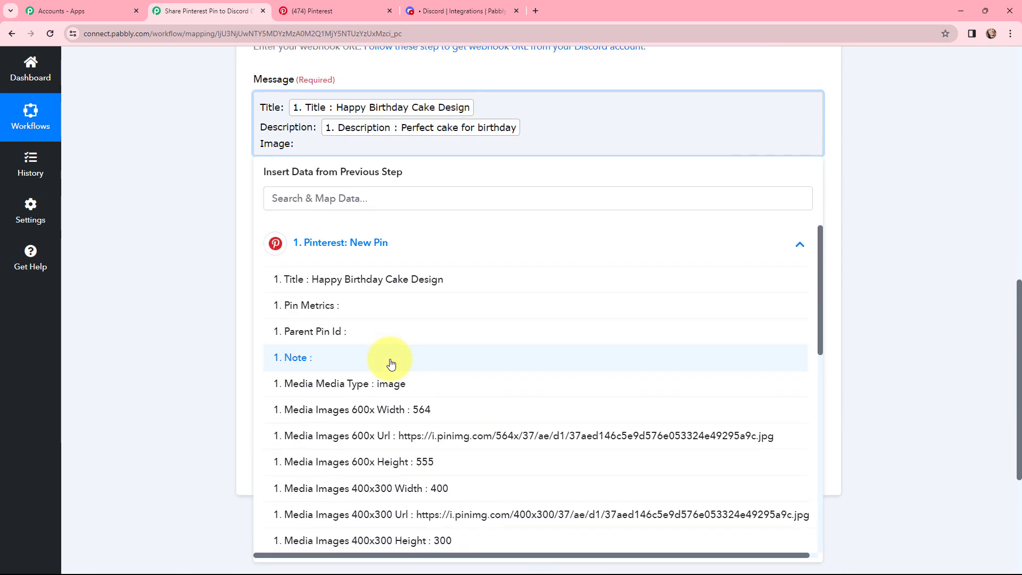
pyautogui.click(472, 436)
pyautogui.click(202, 218)
pyautogui.scroll(3, 202, 218)
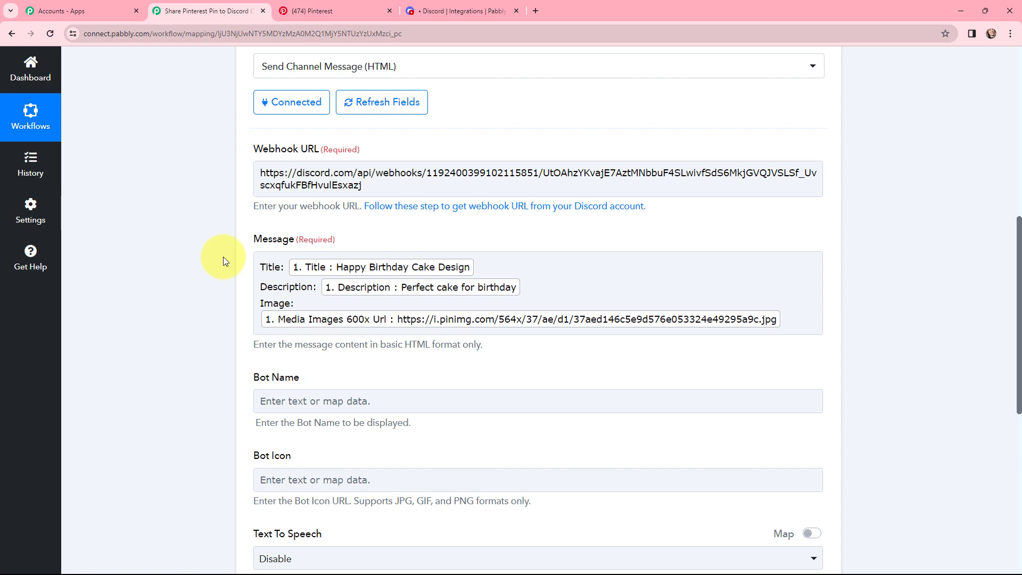
# Save the Discord action and send a test request with Text To Speech left at Disable
pyautogui.click(276, 283)
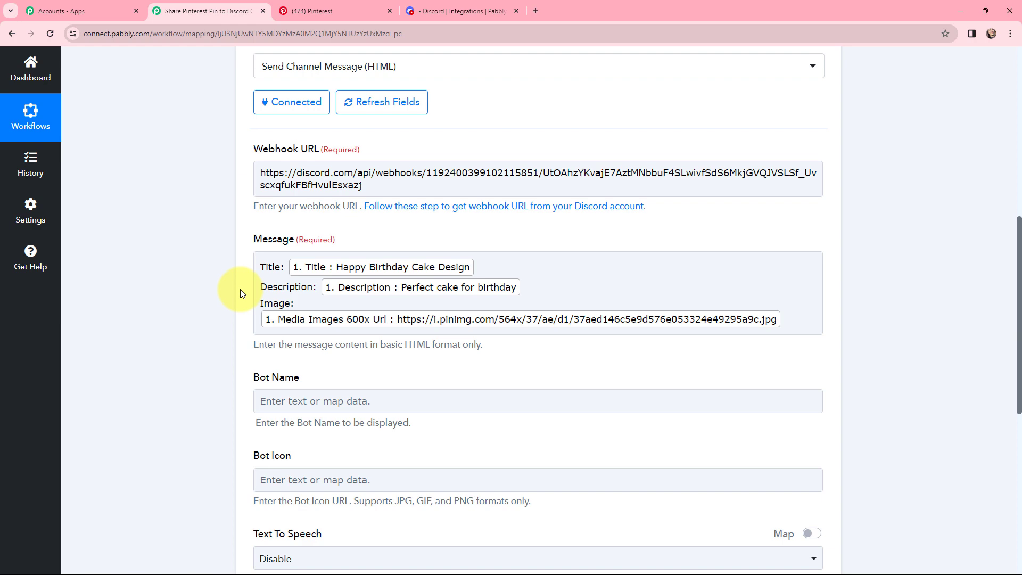
pyautogui.scroll(-6, 248, 256)
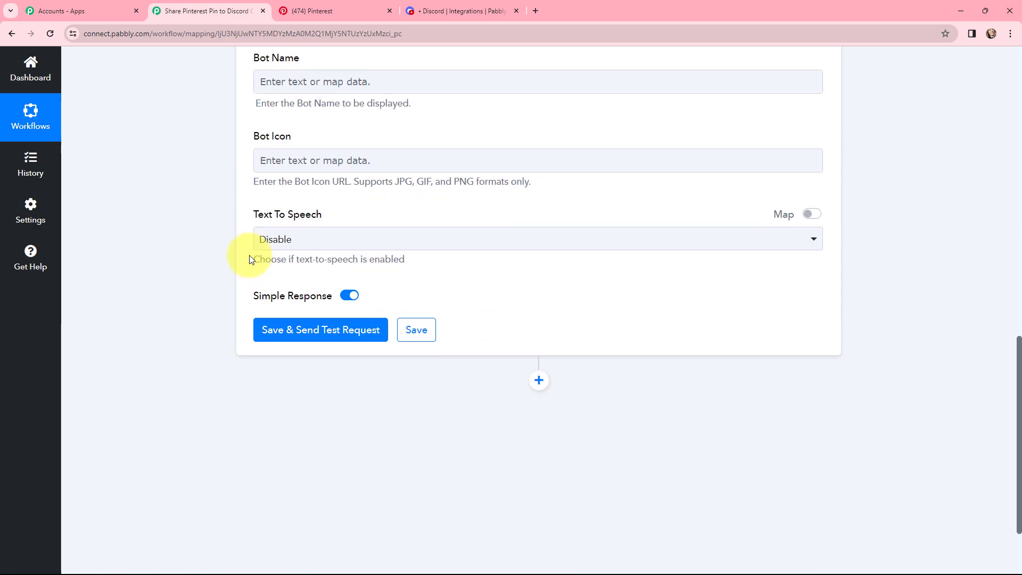
pyautogui.click(316, 332)
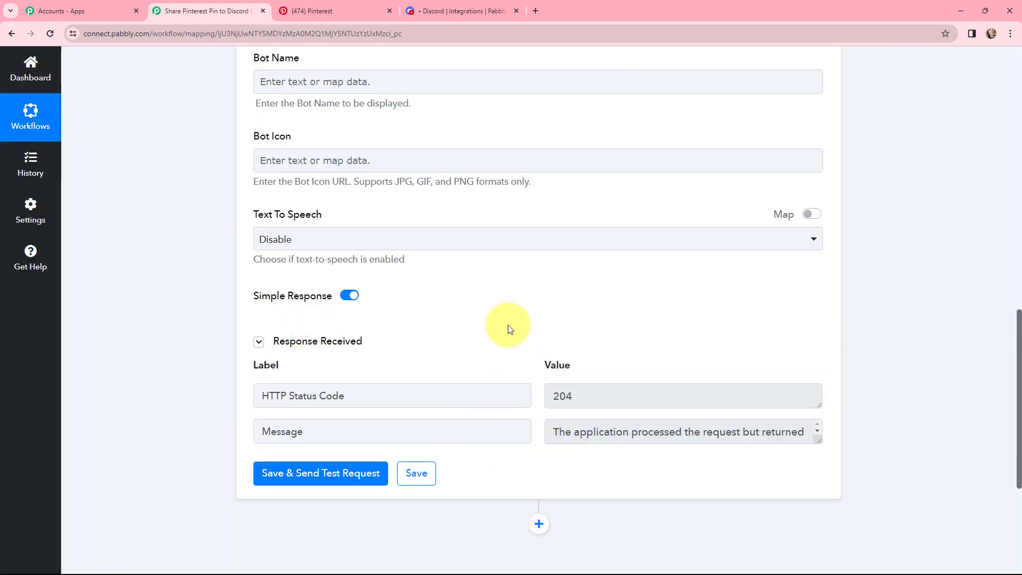
# Check the mapped message against the test post in Discord's pinterest_pins channel and return to the Pabbly Connect workflow
pyautogui.scroll(4, 508, 327)
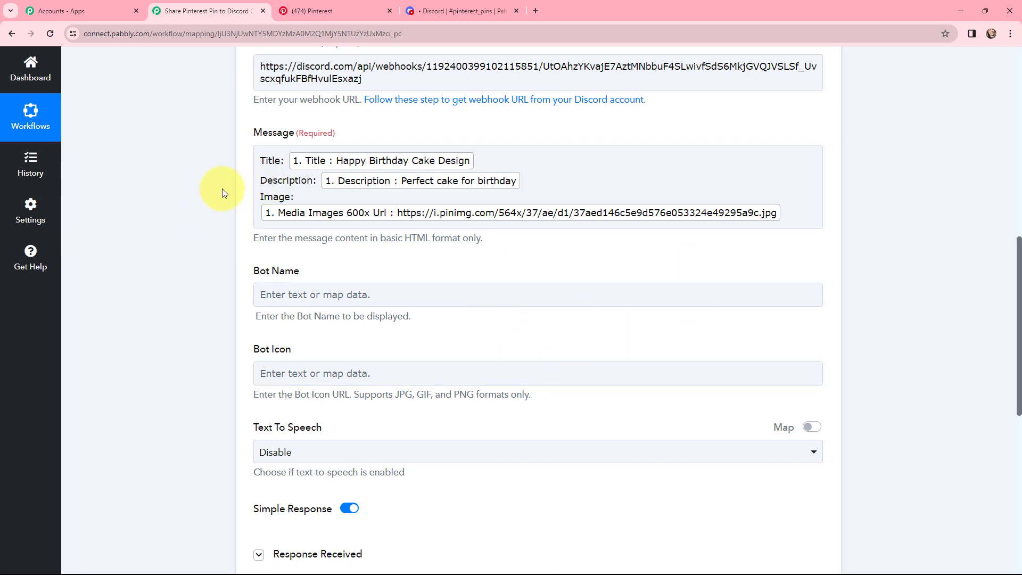
pyautogui.click(479, 10)
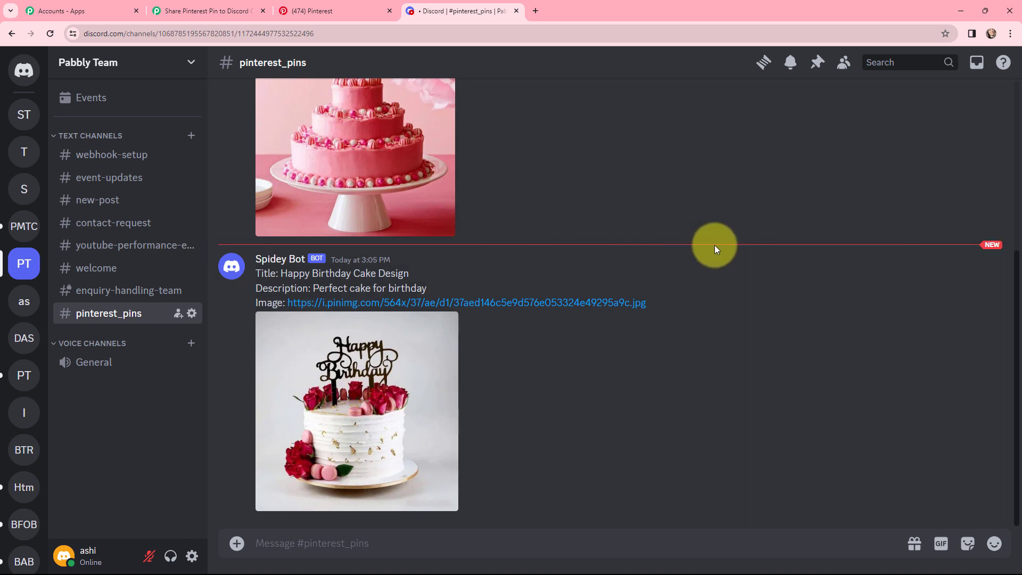
pyautogui.hotkey('ctrl', '2')
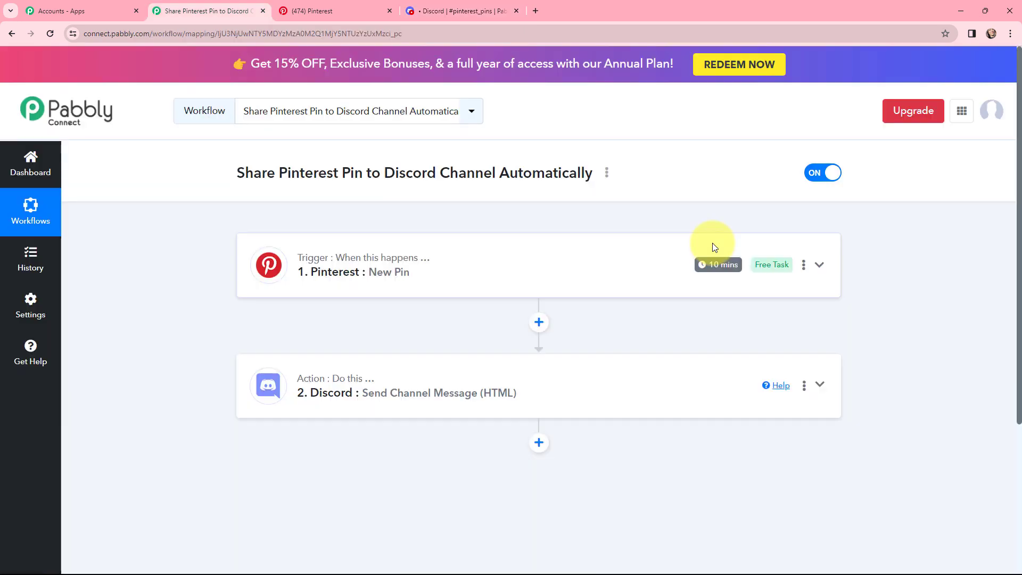